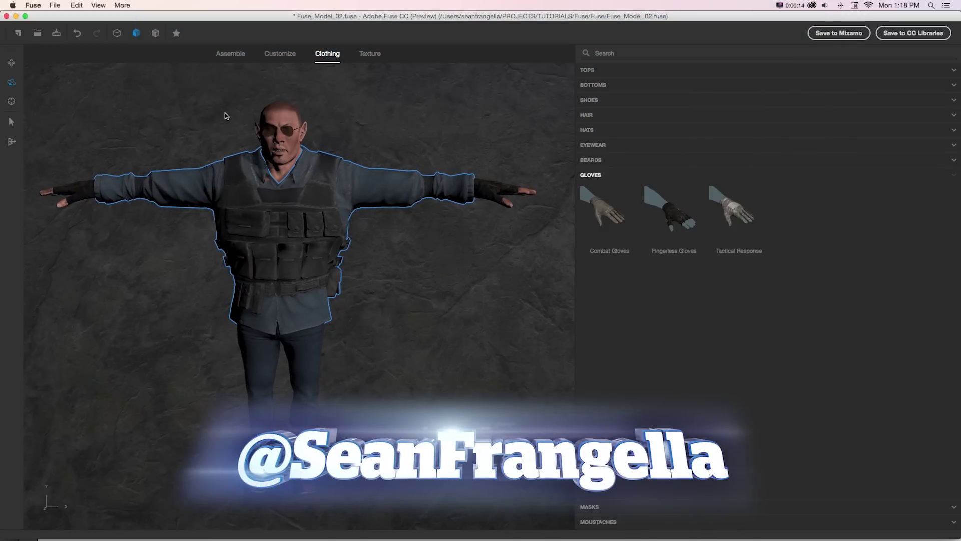
- Enter Texture mode with the character's top selected
click(369, 56)
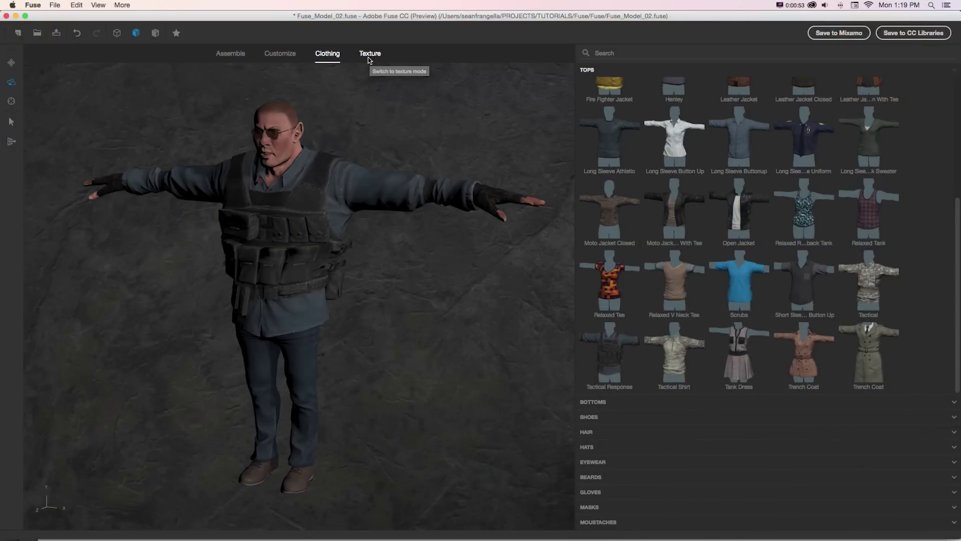
click(329, 180)
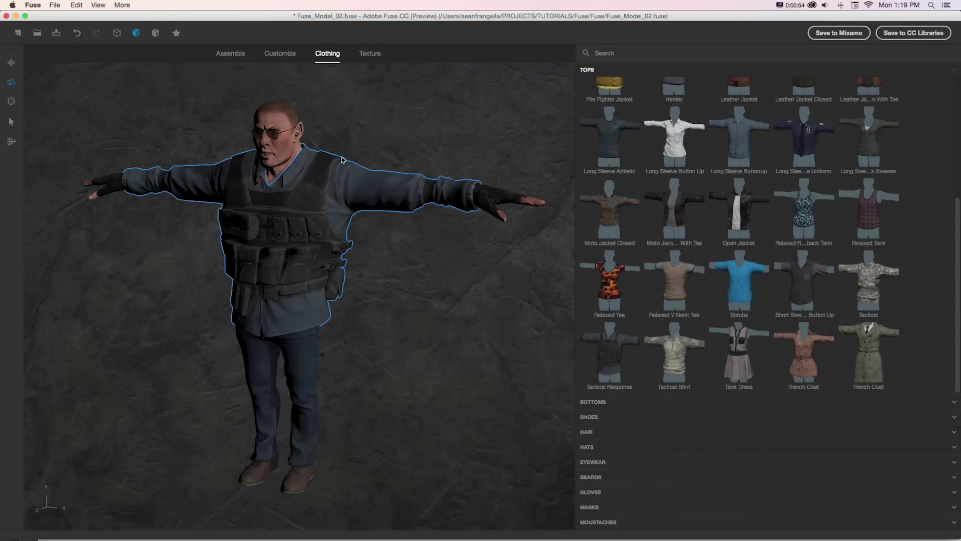
click(369, 54)
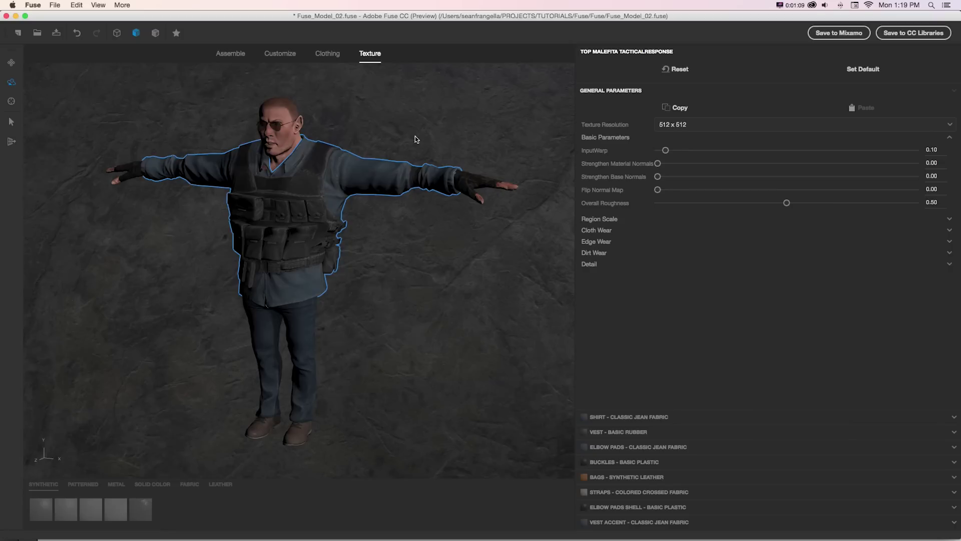
click(450, 143)
click(431, 173)
- Select the fingerless gloves, browse TOP_PANELS, KNUCKLE_PADDING and STRAP, then show General Parameters
drag(396, 105, 354, 129)
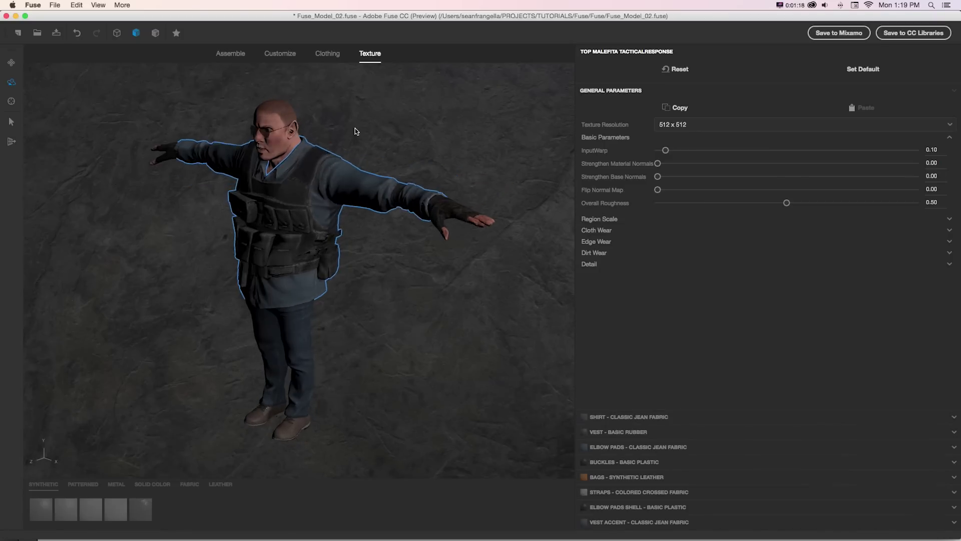
click(451, 216)
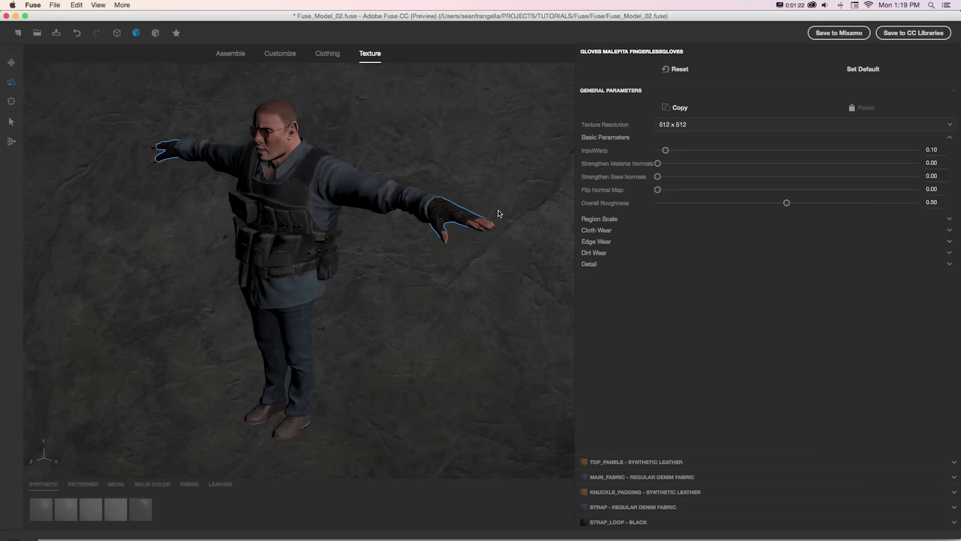
drag(519, 208, 500, 201)
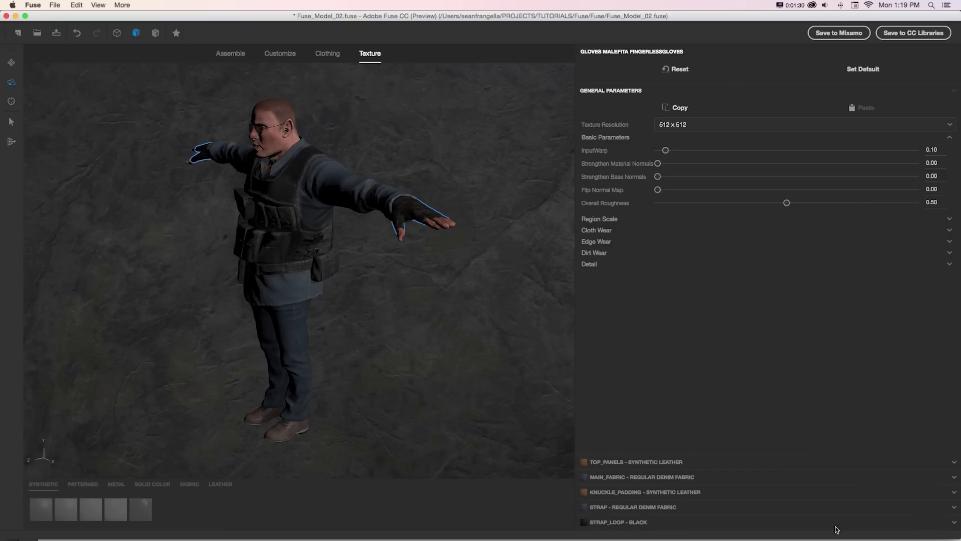
click(662, 464)
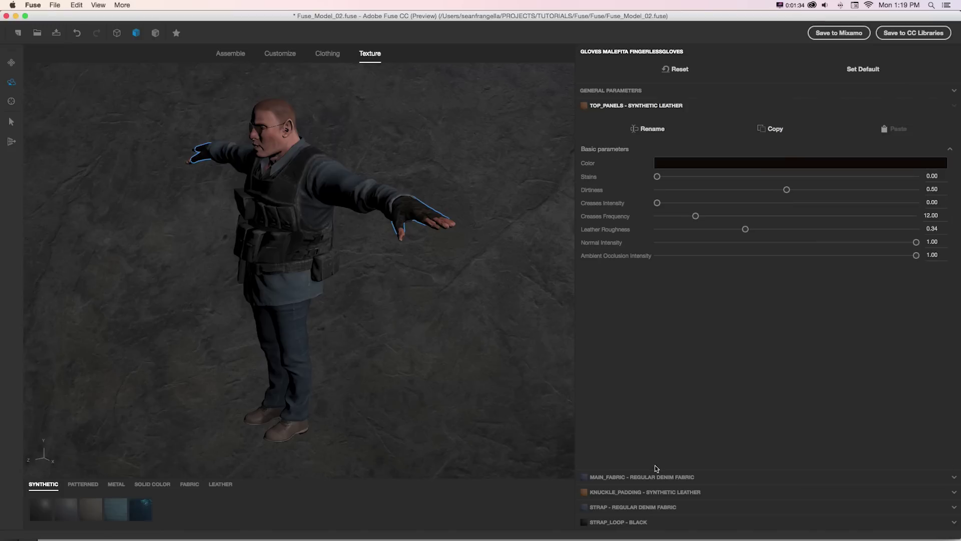
click(647, 492)
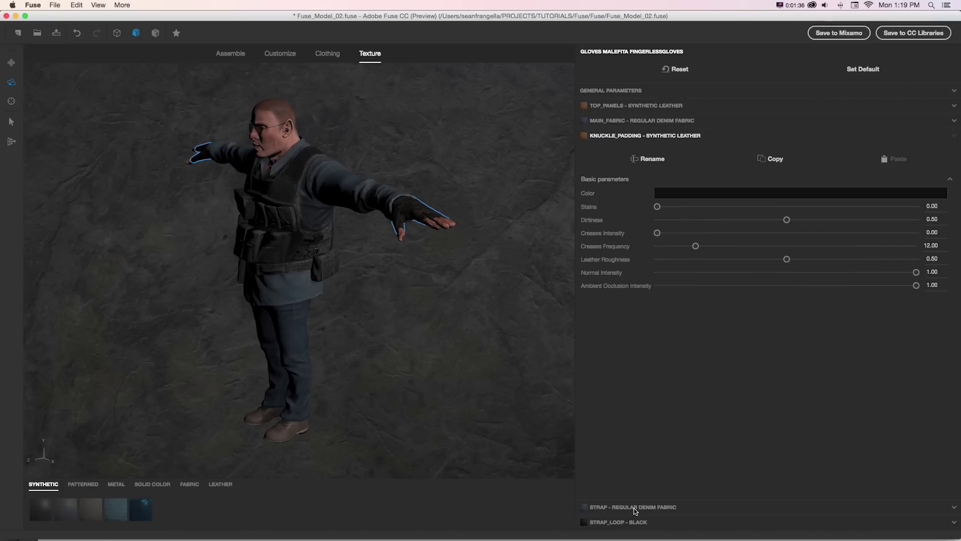
click(633, 508)
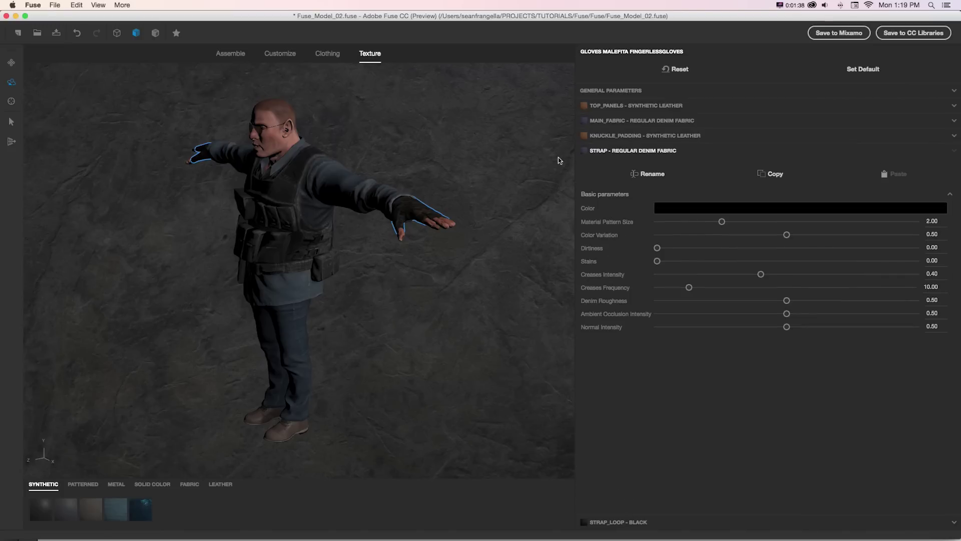
click(605, 93)
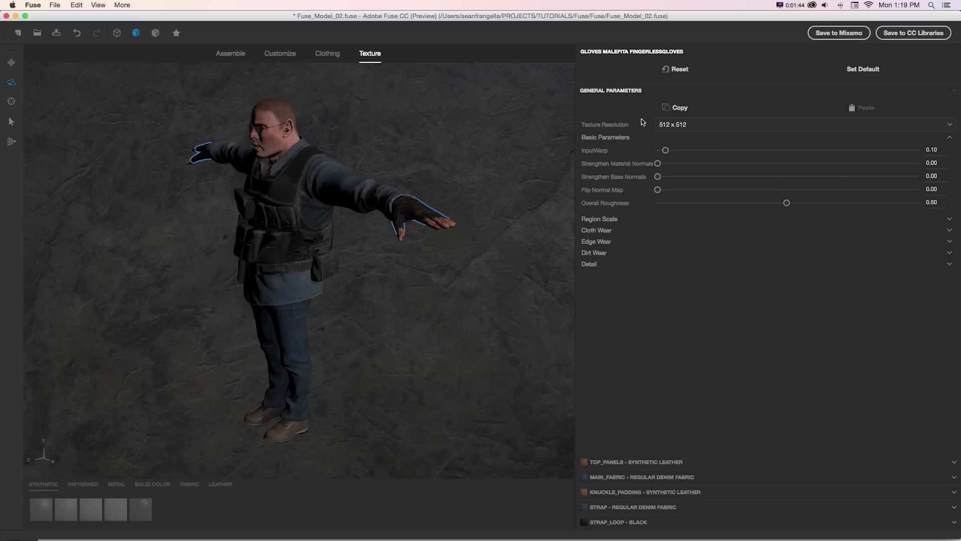
- Set the gloves' Texture Resolution to 1024 x 1024
click(687, 125)
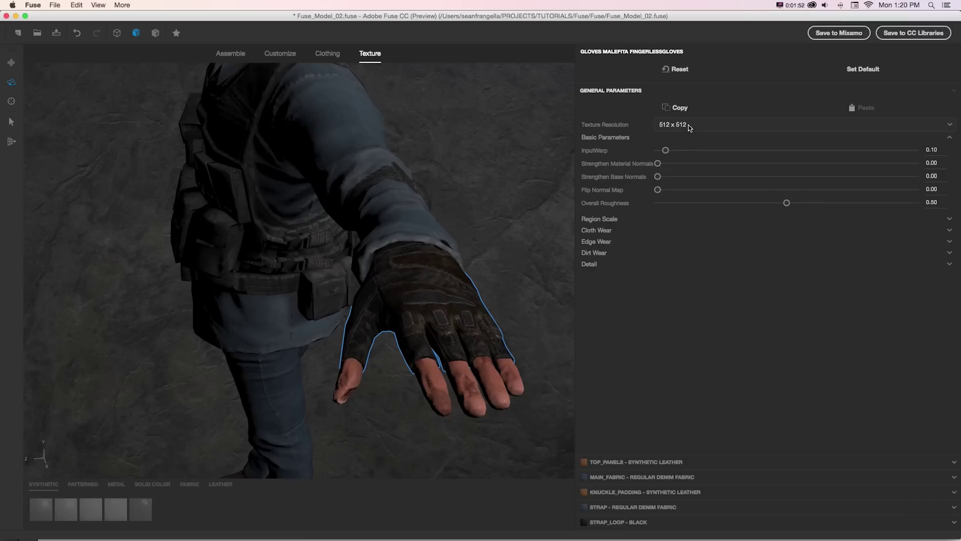
click(689, 125)
click(670, 167)
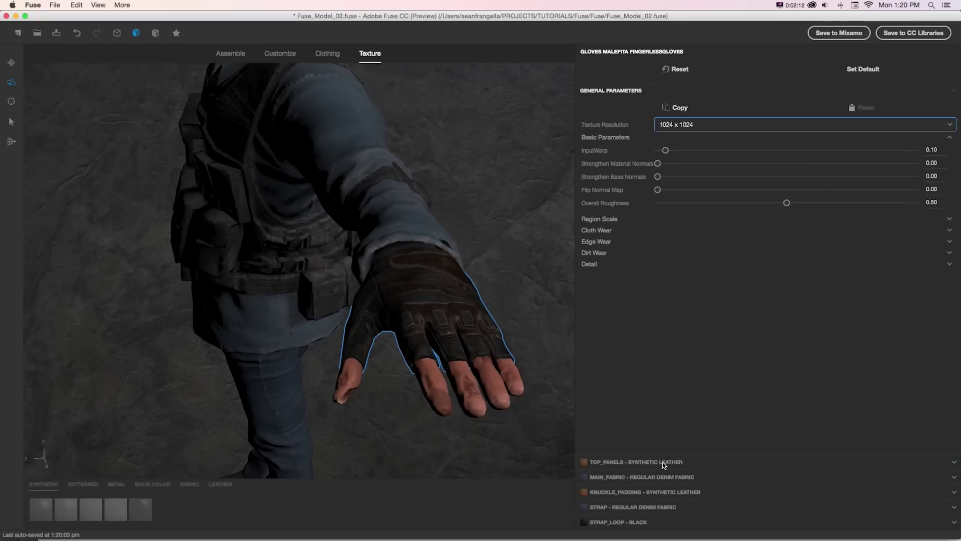
- Inspect the gloves' TOP_PANELS, MAIN_FABRIC, KNUCKLE_PADDING and STRAP_LOOP material settings
click(581, 429)
click(663, 478)
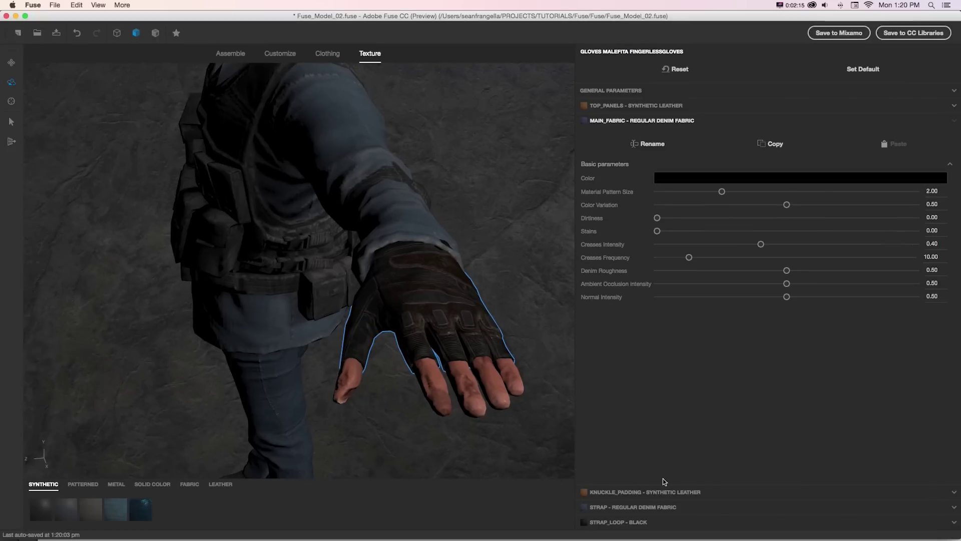
click(653, 494)
click(634, 521)
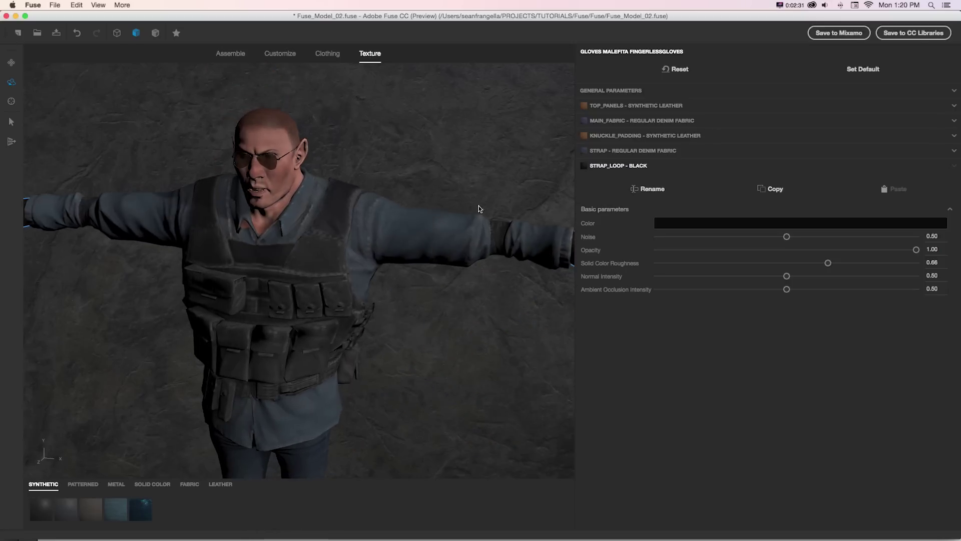
- Select the tactical vest and set its Texture Resolution to 1024 x 1024
click(326, 256)
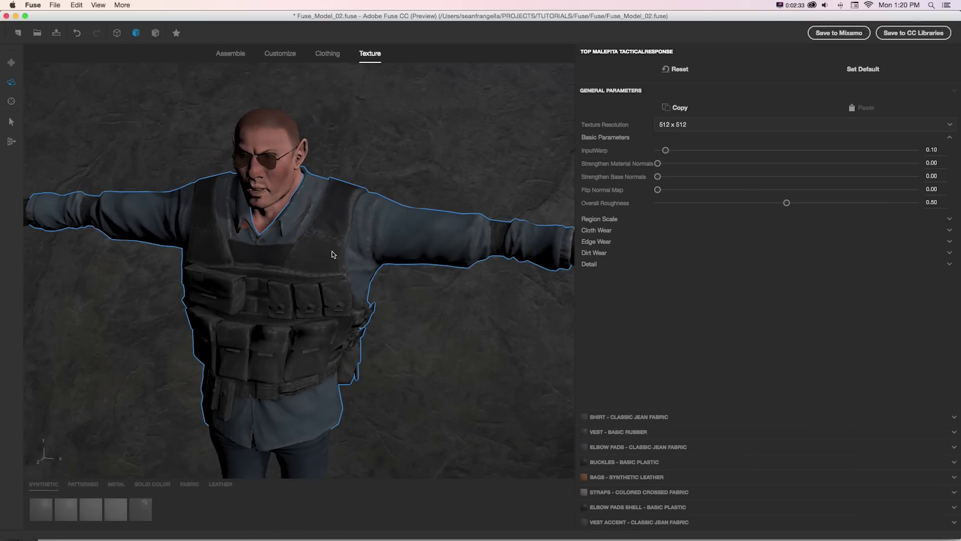
click(662, 128)
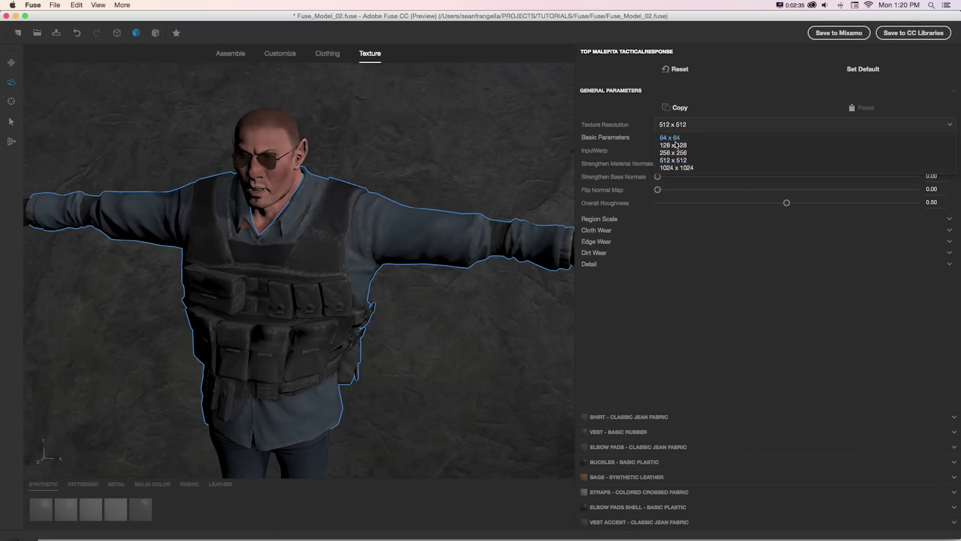
click(674, 168)
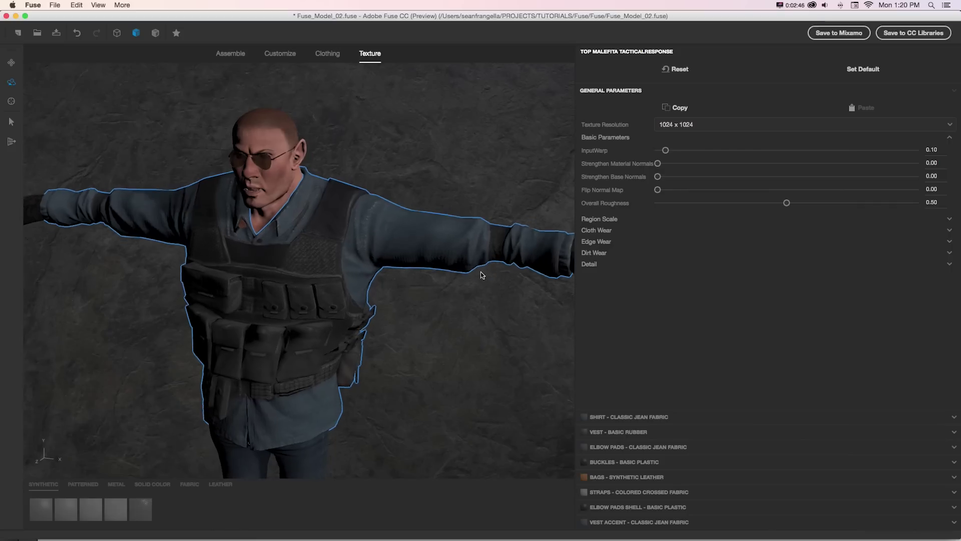
- Set the top's Overall Roughness to 0.80
drag(481, 272, 599, 228)
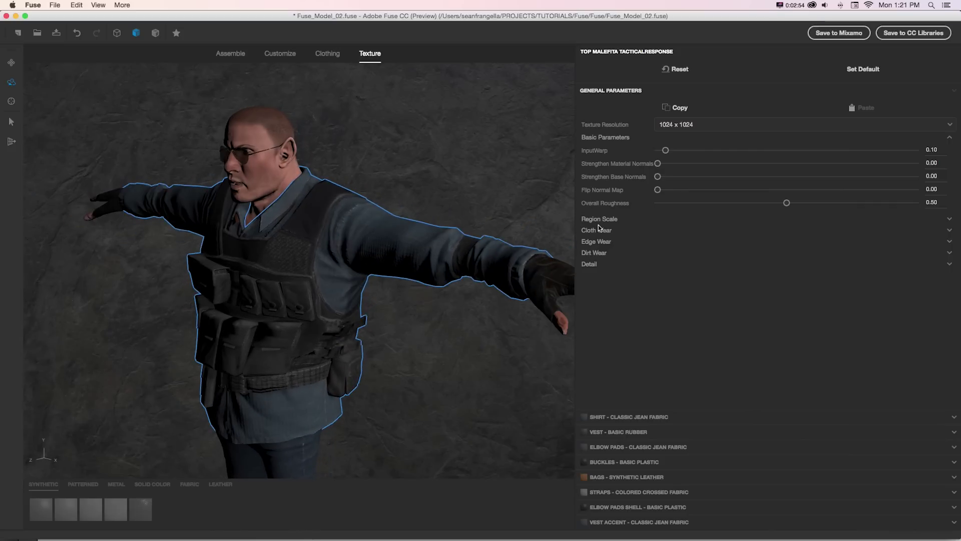
scroll(470, 211, up, 3)
drag(470, 214, 595, 202)
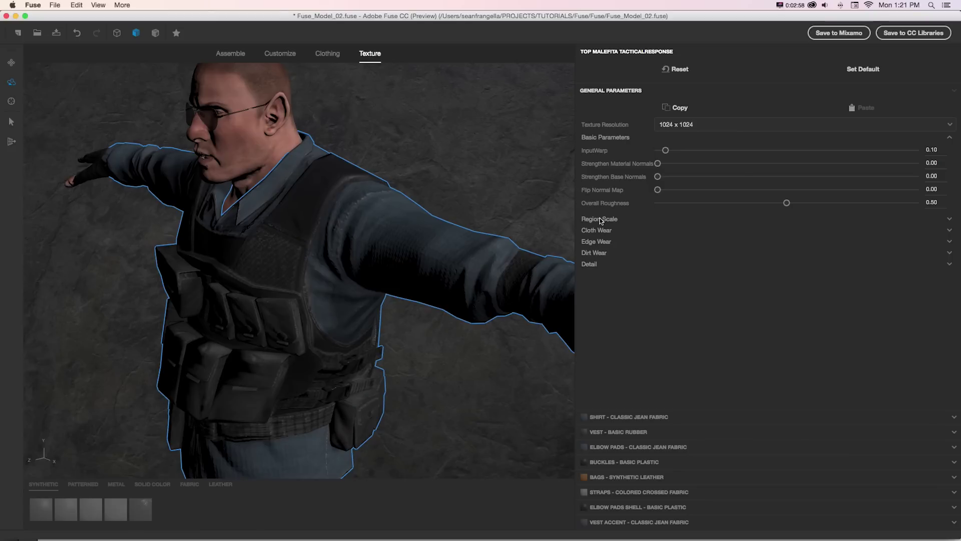
click(600, 220)
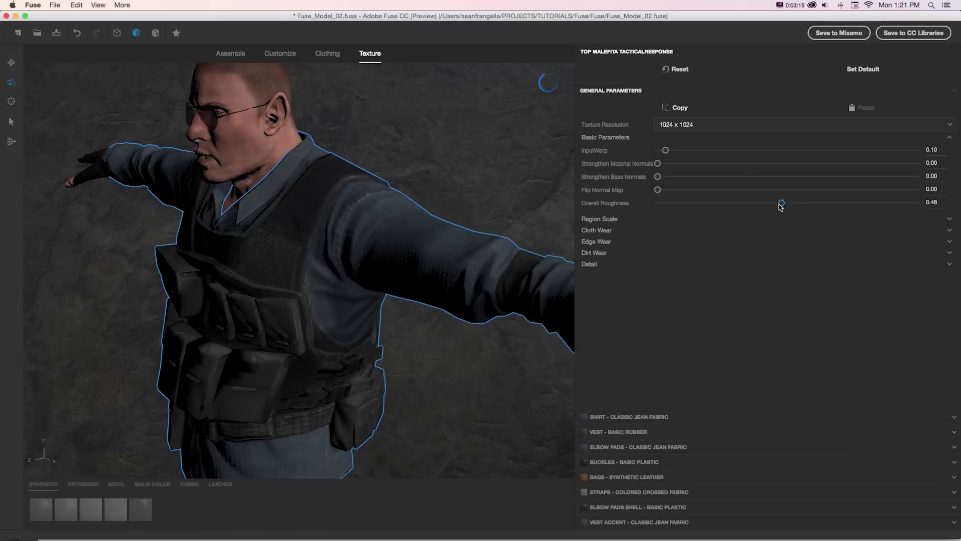
drag(787, 203, 702, 204)
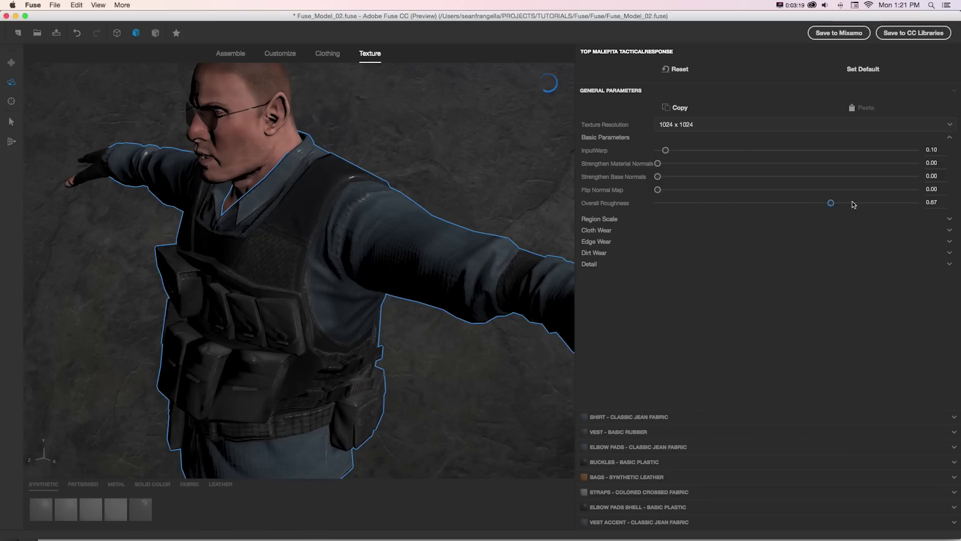
drag(856, 208, 872, 207)
- Expand the Edge Wear settings and lower Edge Wear: Bags to 0.74
click(595, 253)
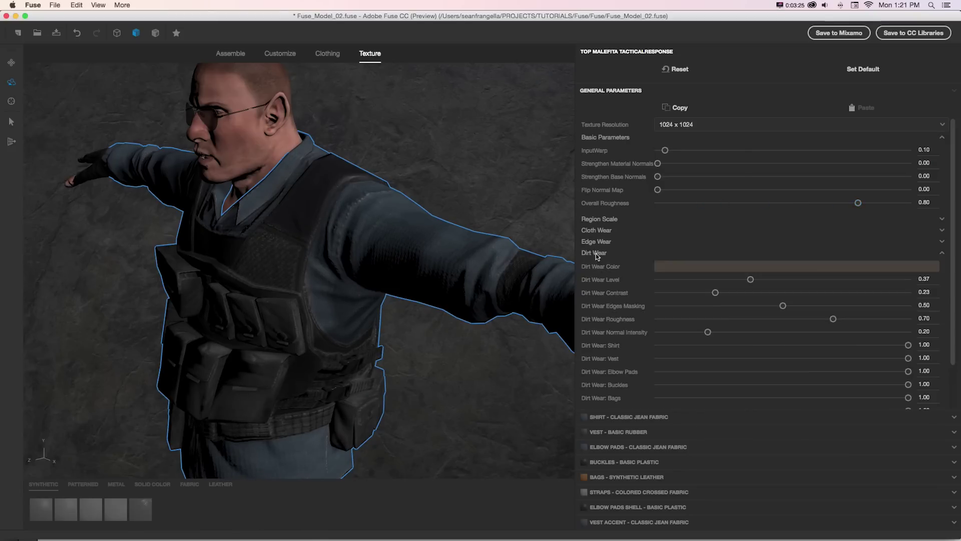
click(597, 242)
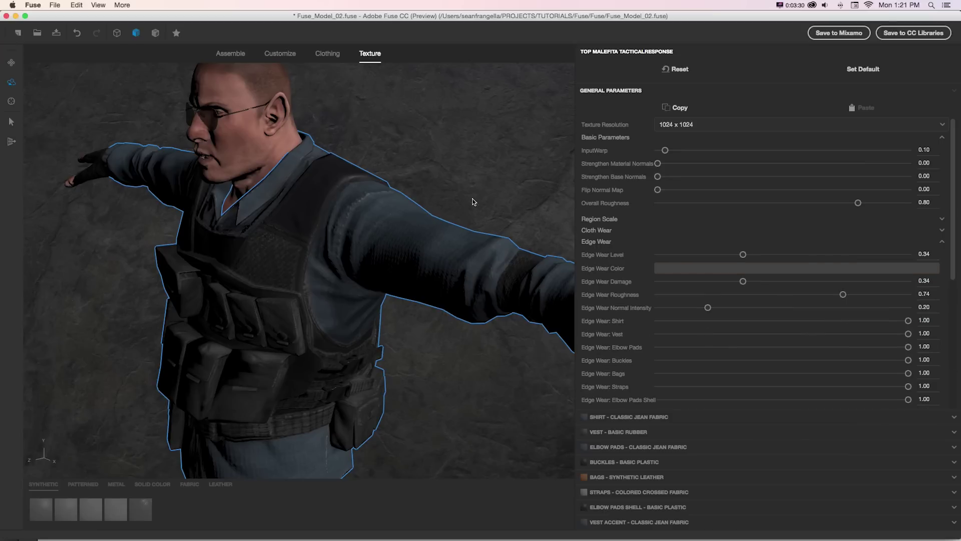
drag(474, 199, 438, 197)
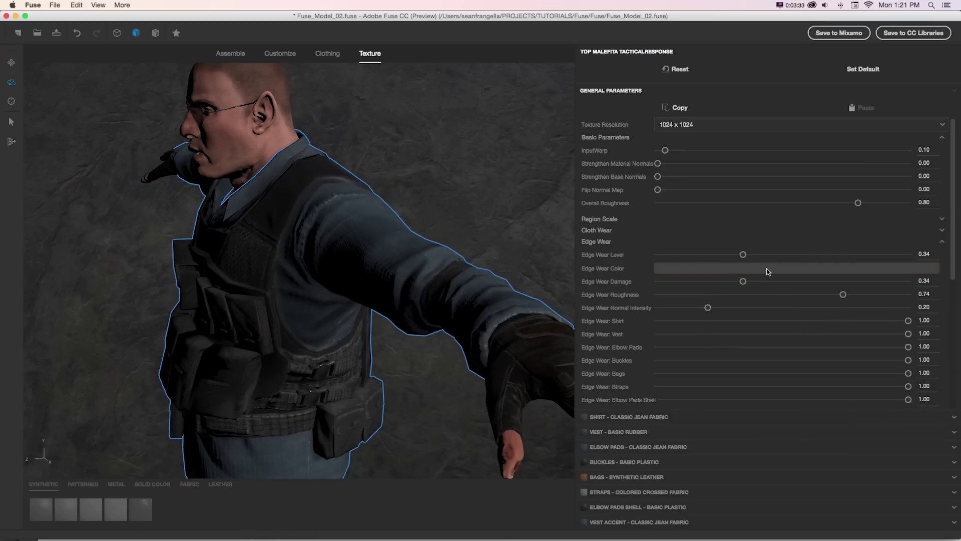
scroll(768, 272, down, 3)
scroll(766, 271, down, 1)
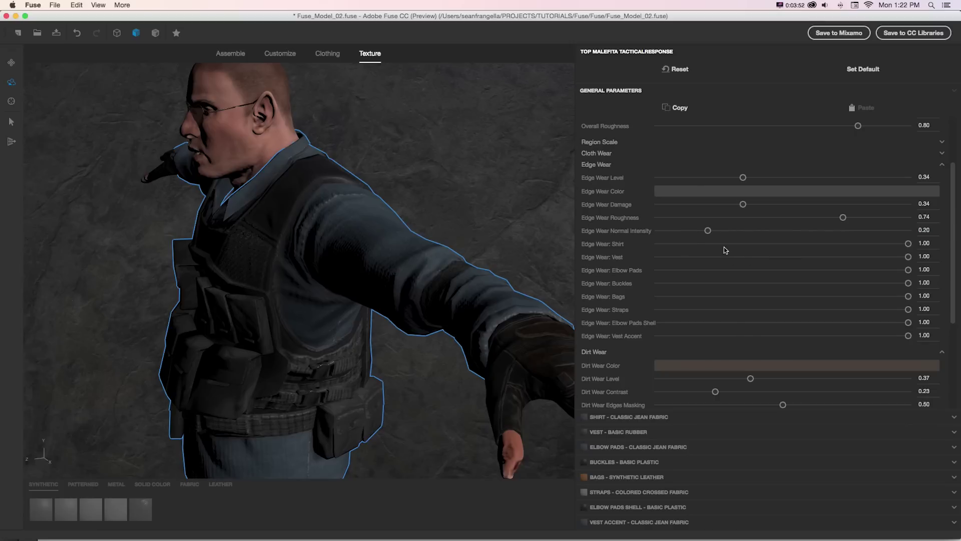
drag(905, 299, 869, 296)
click(673, 193)
- Set the edge wear colour to magenta
drag(484, 173, 582, 184)
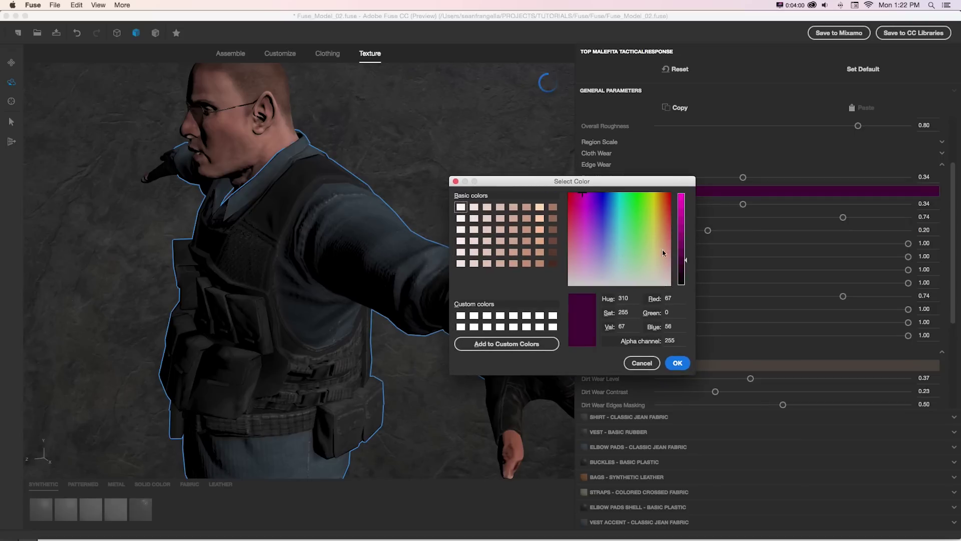
click(687, 207)
click(677, 362)
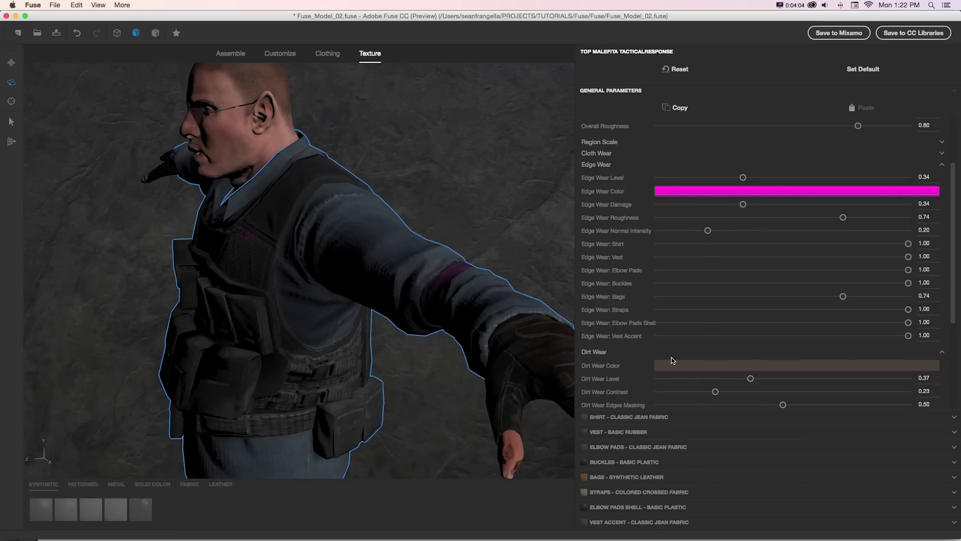
- Try dark blue and several brown preset swatches as the edge wear colour
drag(499, 234, 371, 230)
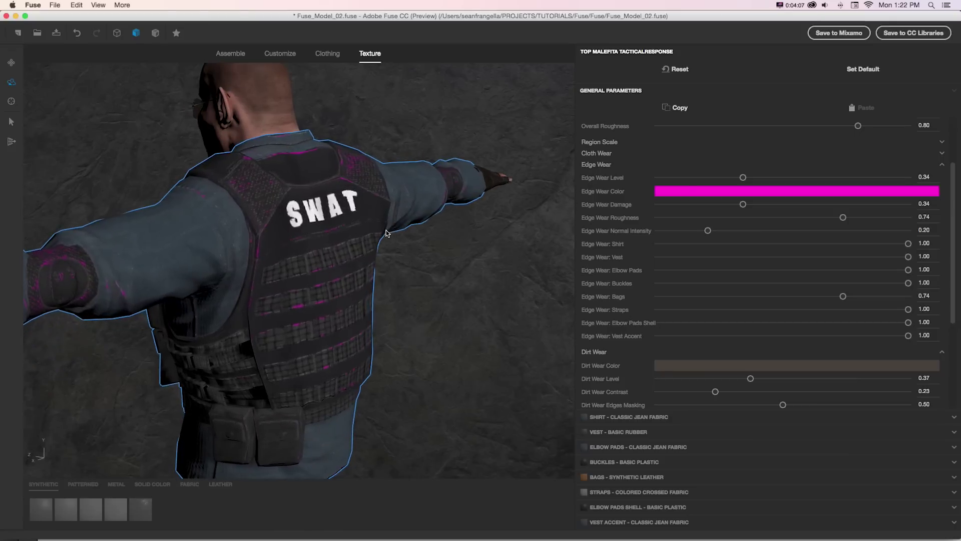
click(696, 192)
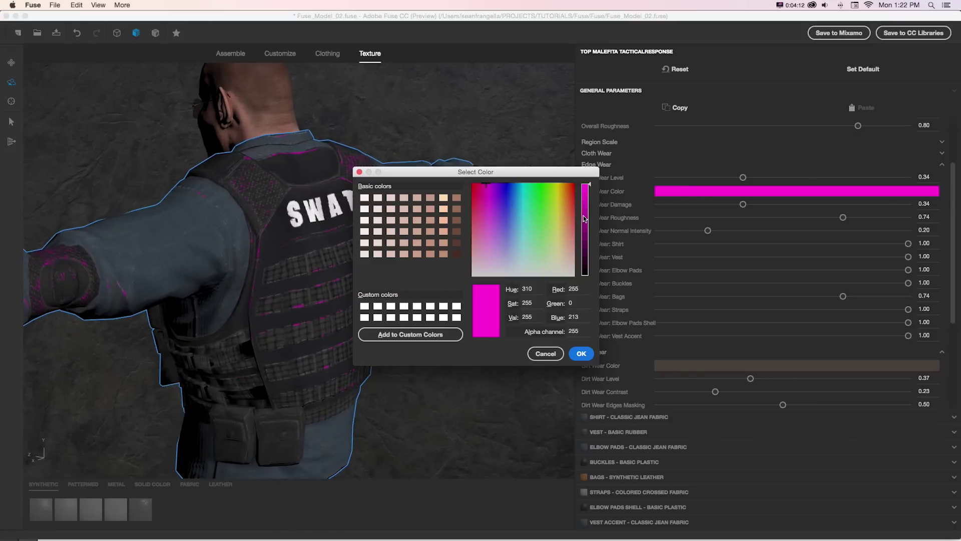
drag(584, 219, 581, 262)
drag(530, 223, 513, 202)
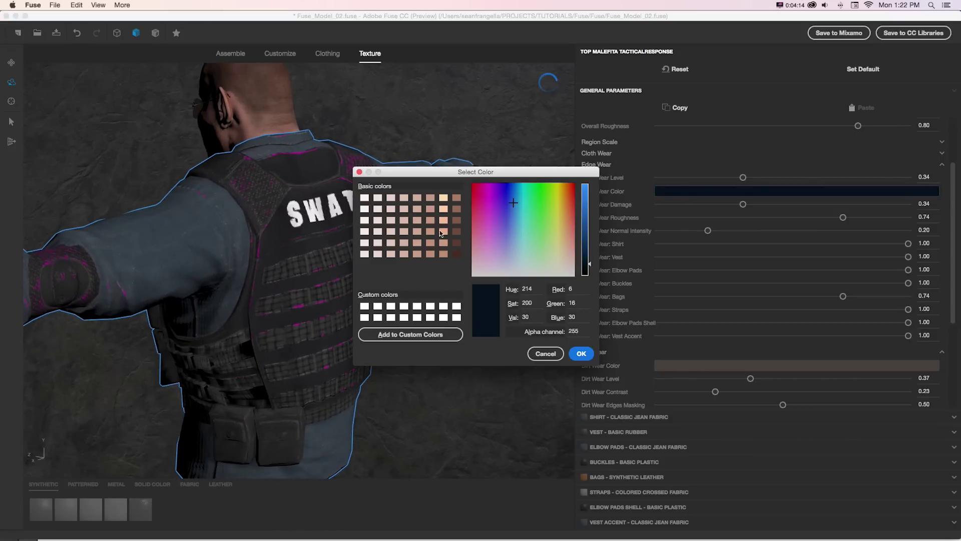
click(442, 232)
click(432, 246)
click(457, 243)
click(456, 232)
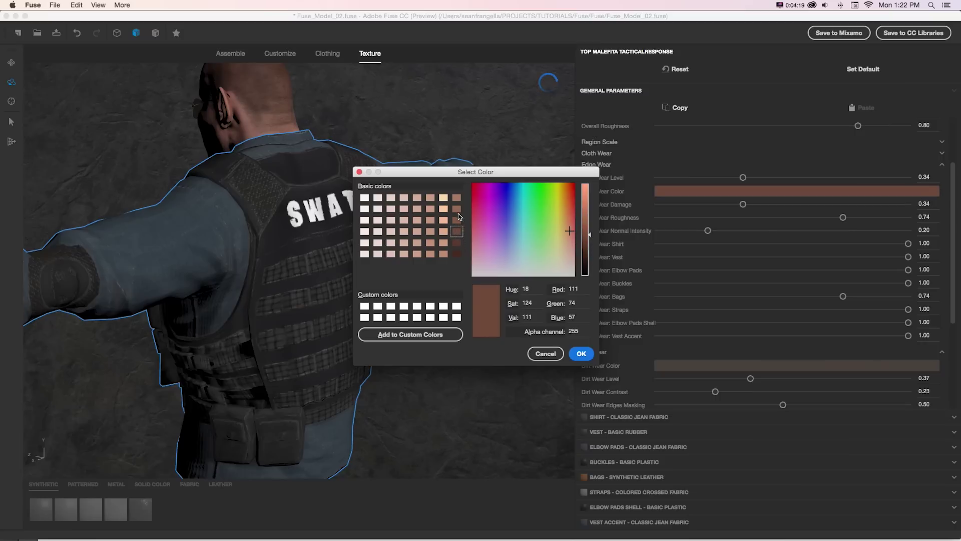
click(456, 209)
click(457, 198)
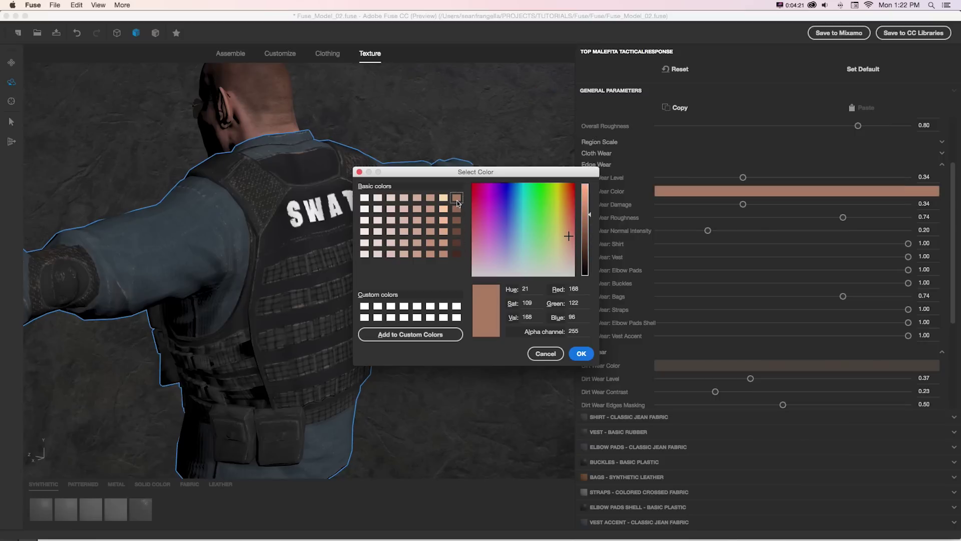
- Save pure blue and very dark red (26, 0, 0) as custom colours, applying the dark red
click(514, 196)
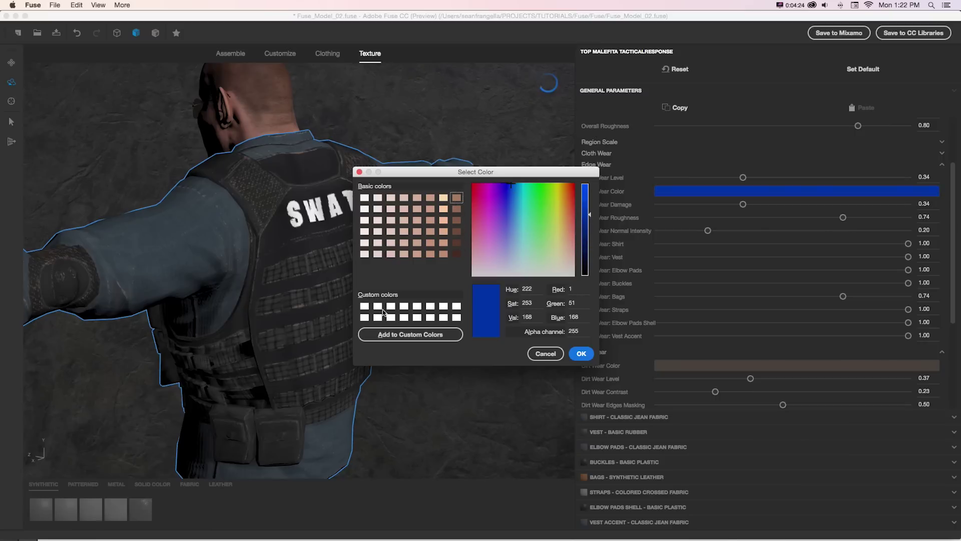
click(364, 307)
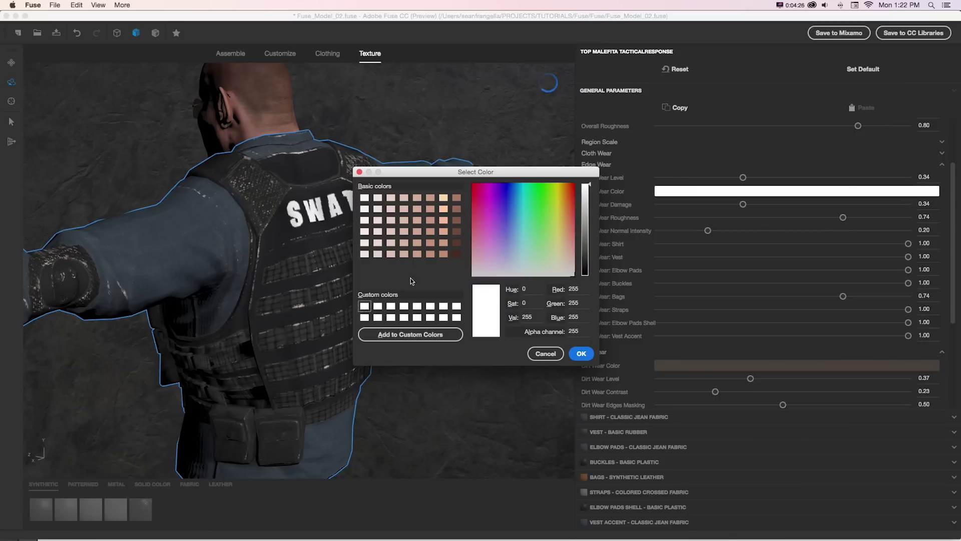
click(507, 185)
click(385, 333)
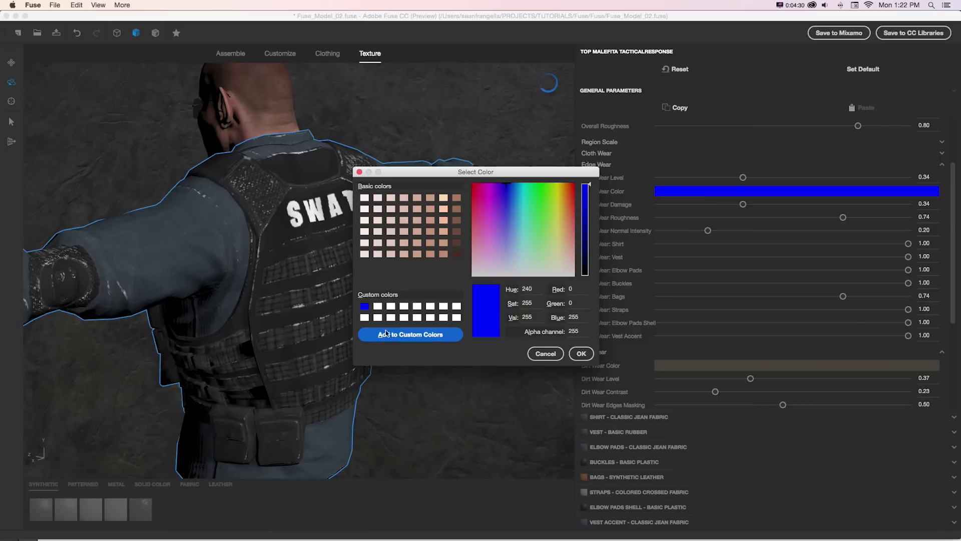
click(377, 307)
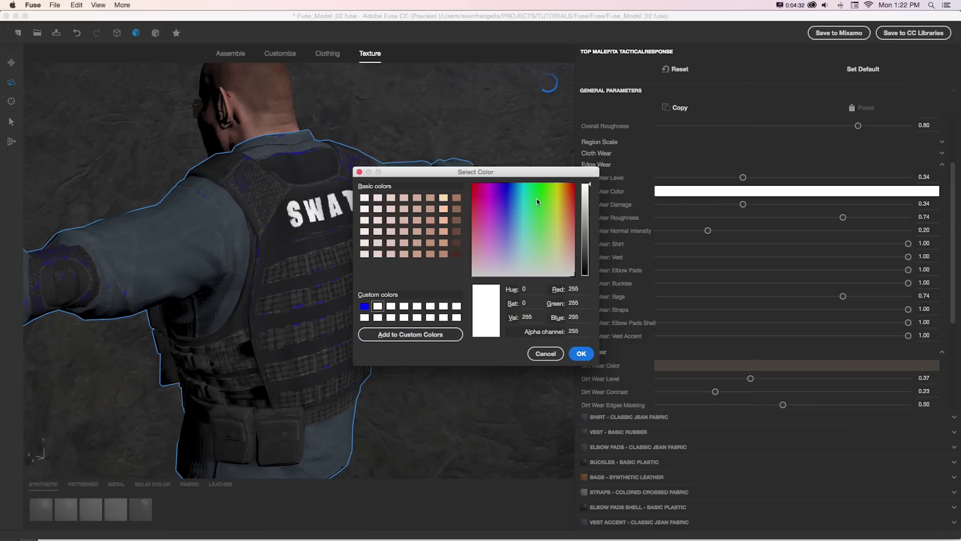
click(574, 185)
click(585, 266)
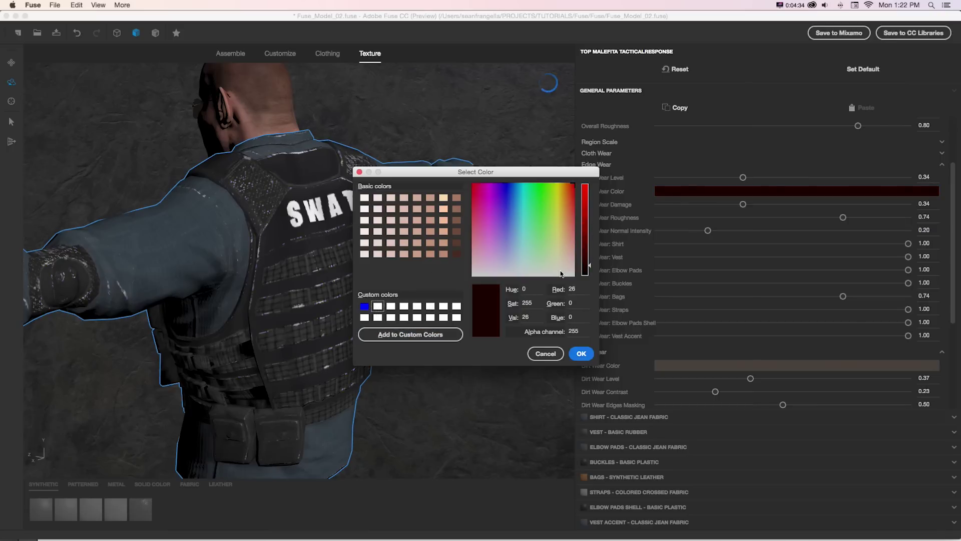
click(411, 334)
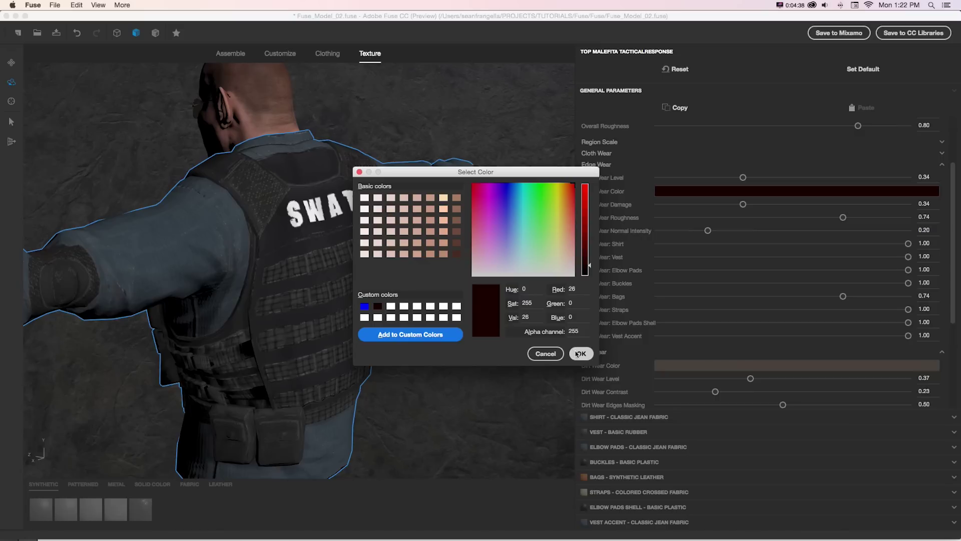
click(579, 353)
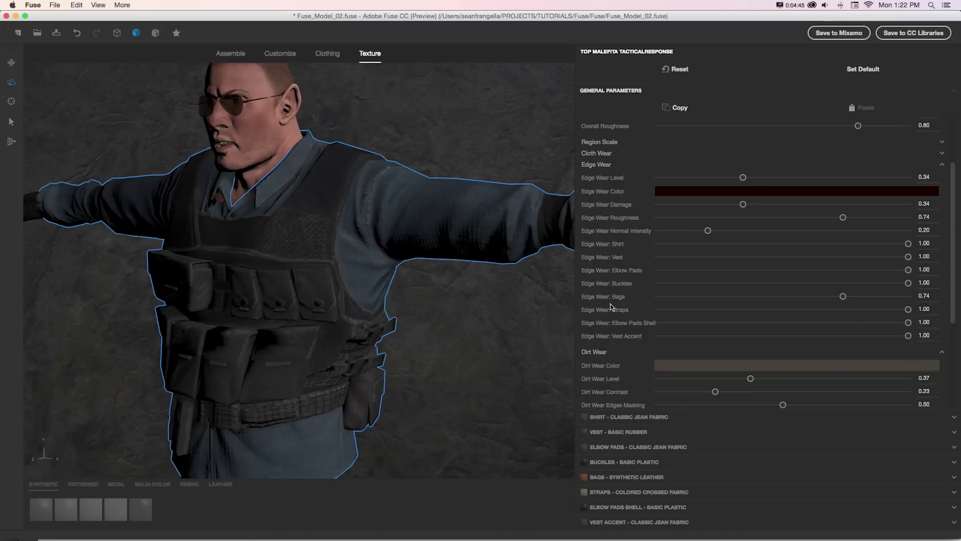
- Expand the Vest, Elbow Pads, Buckles and Bags sections to reach Bags – Synthetic Leather
click(621, 431)
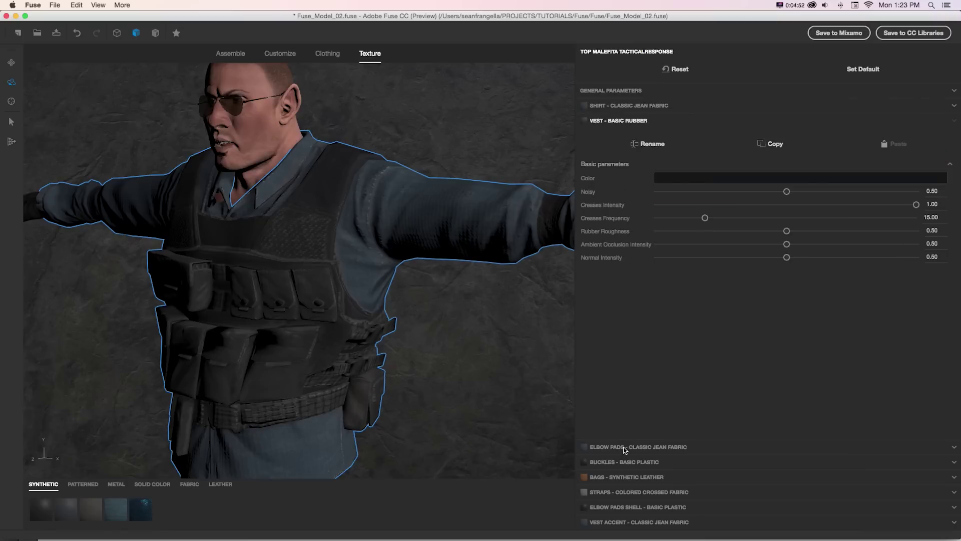
click(622, 447)
click(623, 462)
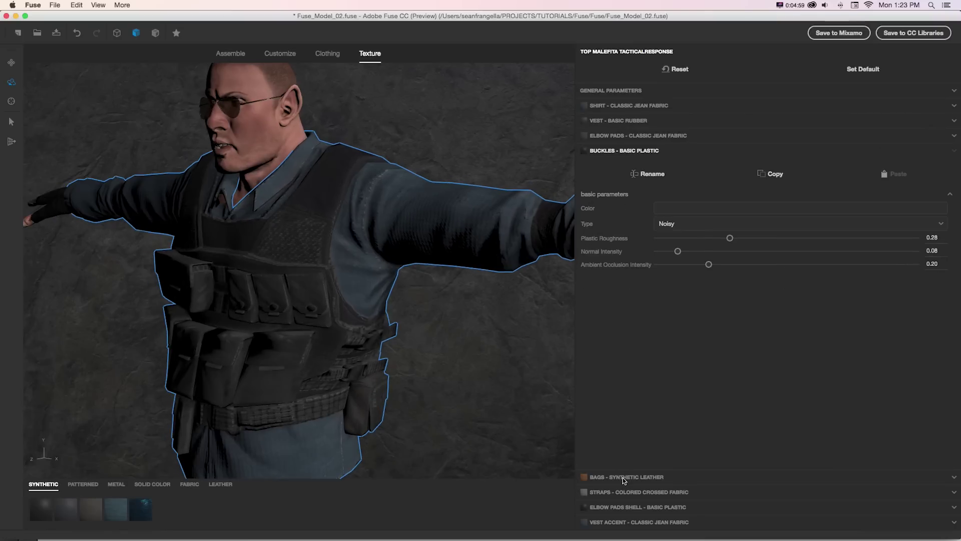
click(625, 477)
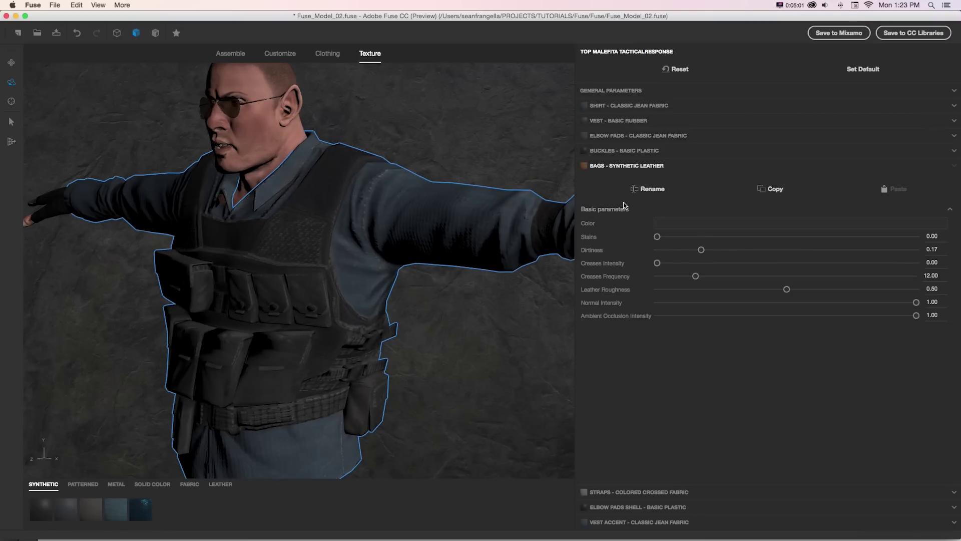
drag(505, 176, 495, 175)
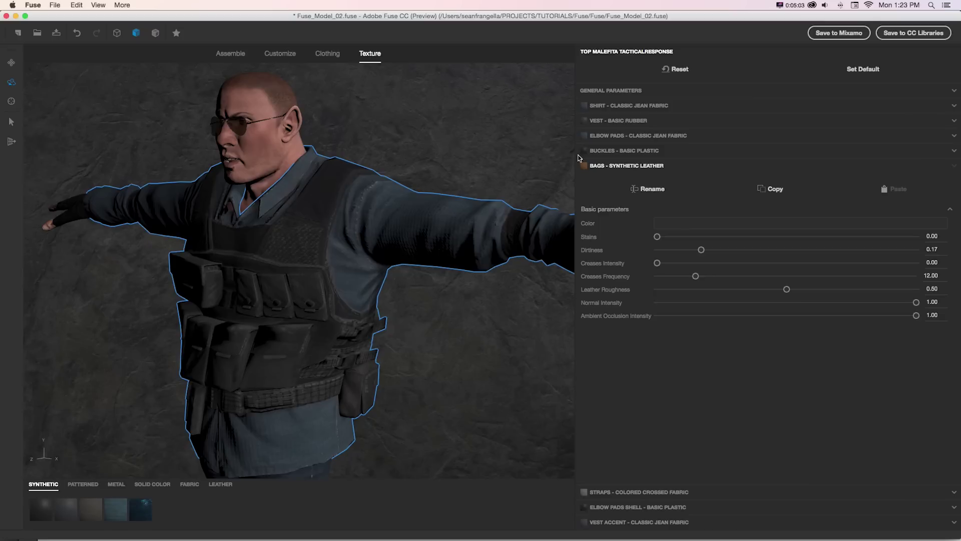
- Make the shirt's Classic Jean Fabric colour dark red
click(613, 105)
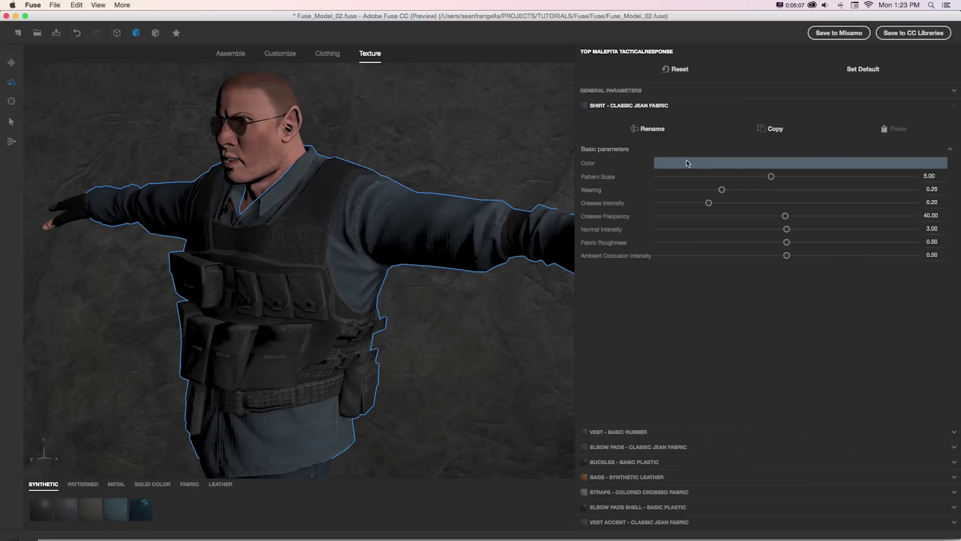
click(673, 163)
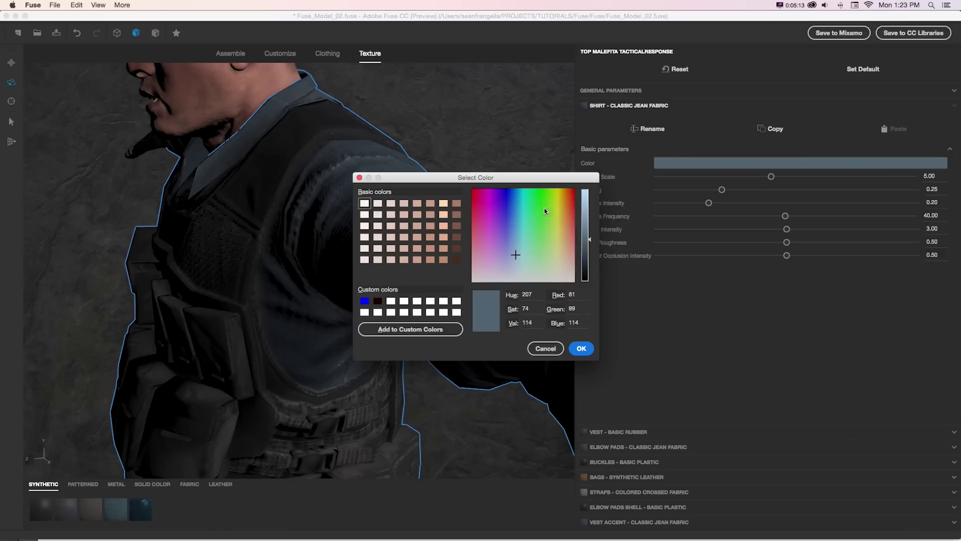
click(473, 191)
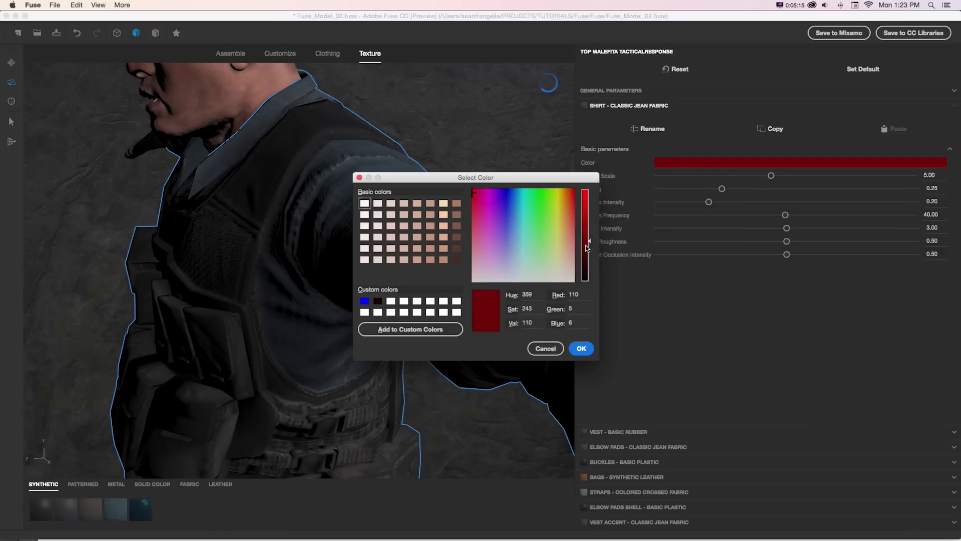
drag(587, 248, 587, 258)
key(Return)
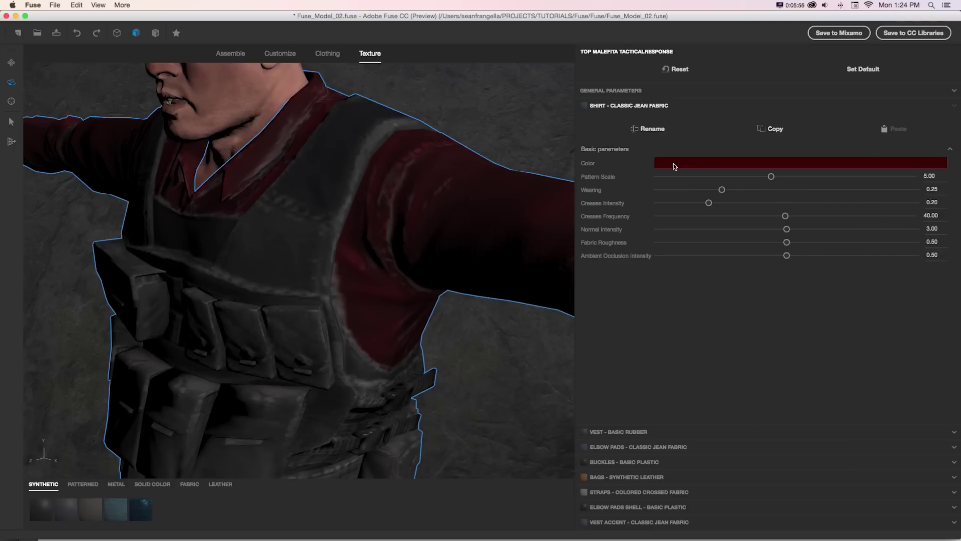
- Change the shirt colour to a lighter teal blue
click(666, 163)
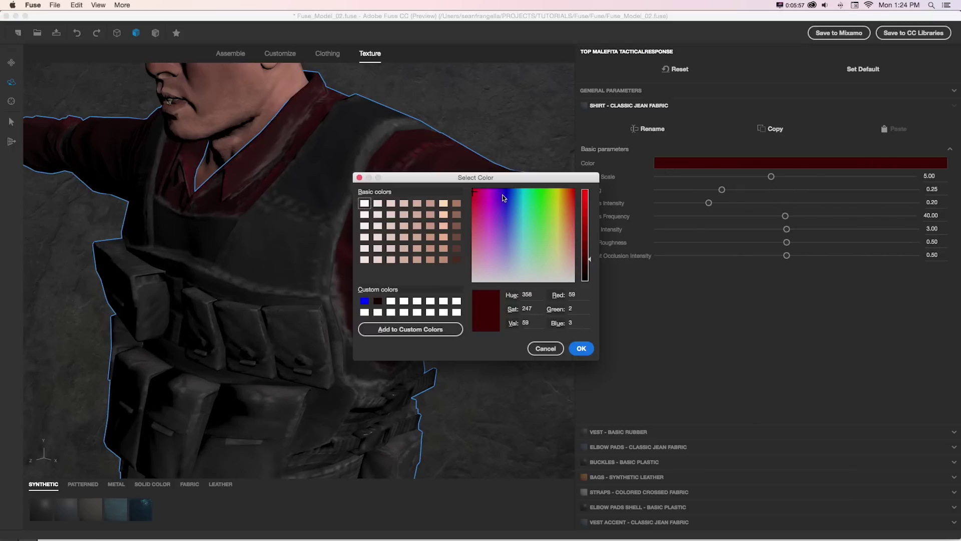
click(508, 189)
drag(585, 259, 586, 216)
drag(510, 190, 517, 190)
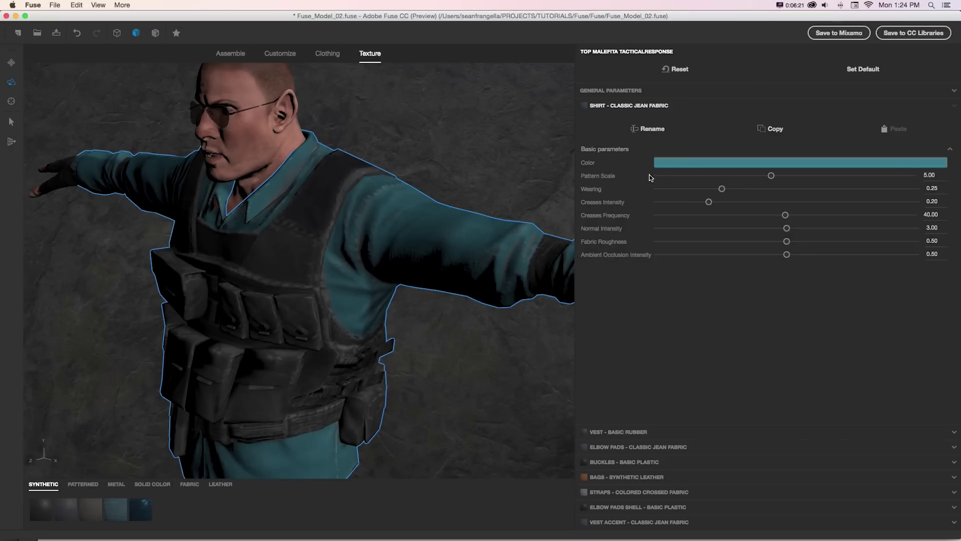
- Set the shirt's Pattern Scale to 4.00, Creases Intensity 0.57, Ambient Occlusion Intensity 0.73
scroll(535, 168, up, 5)
drag(550, 151, 506, 155)
drag(771, 175, 640, 184)
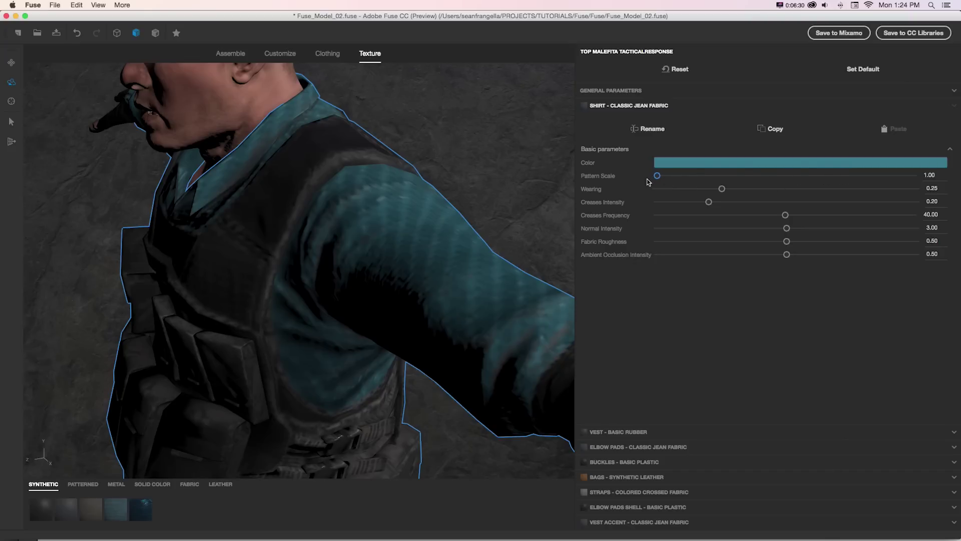
click(684, 176)
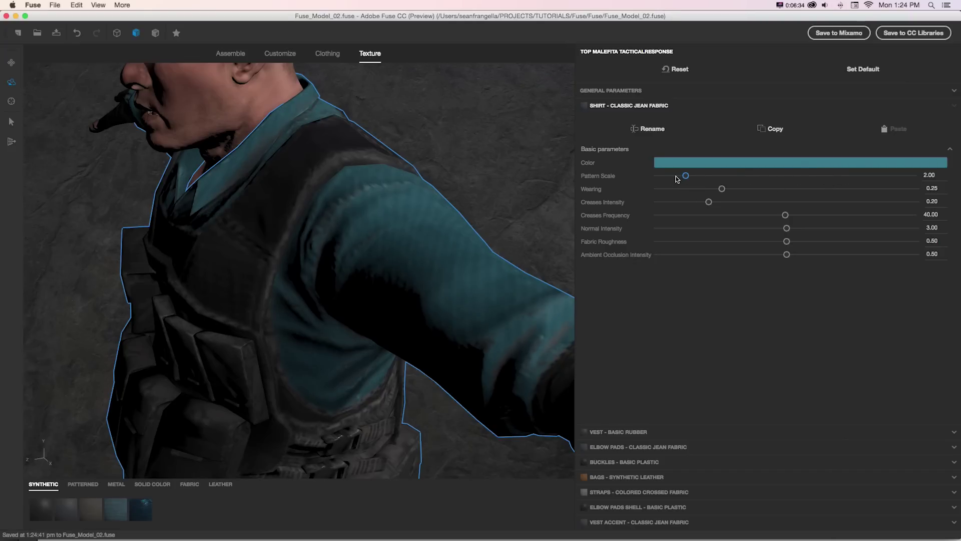
drag(707, 206, 806, 203)
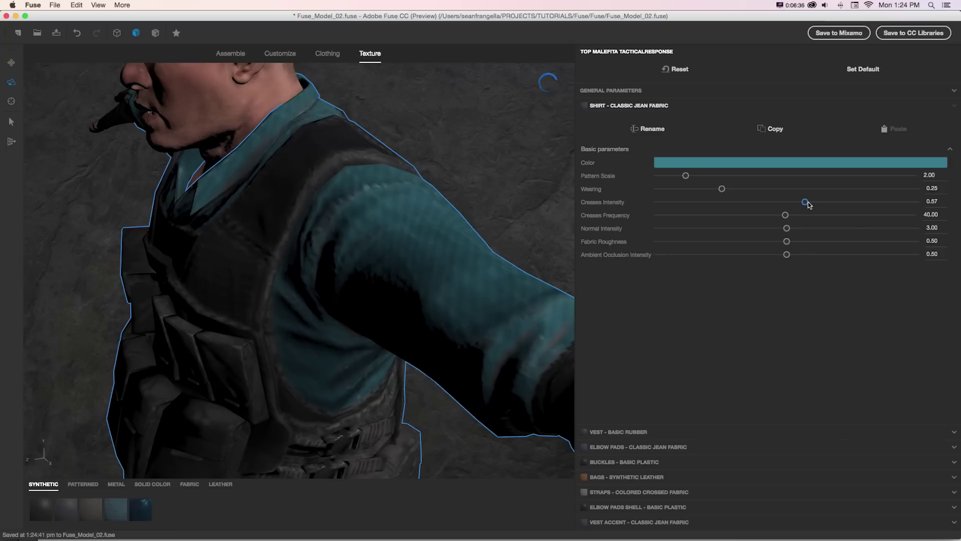
click(742, 176)
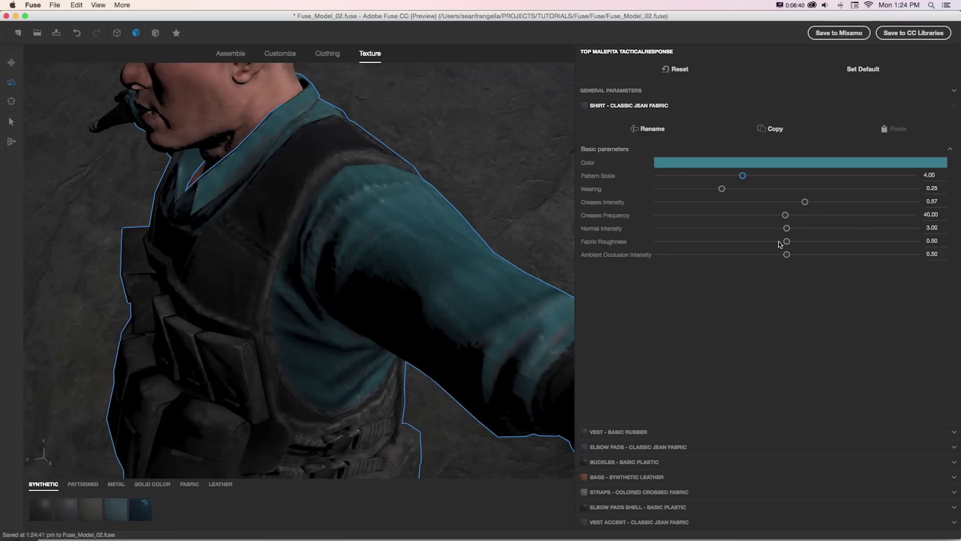
click(846, 254)
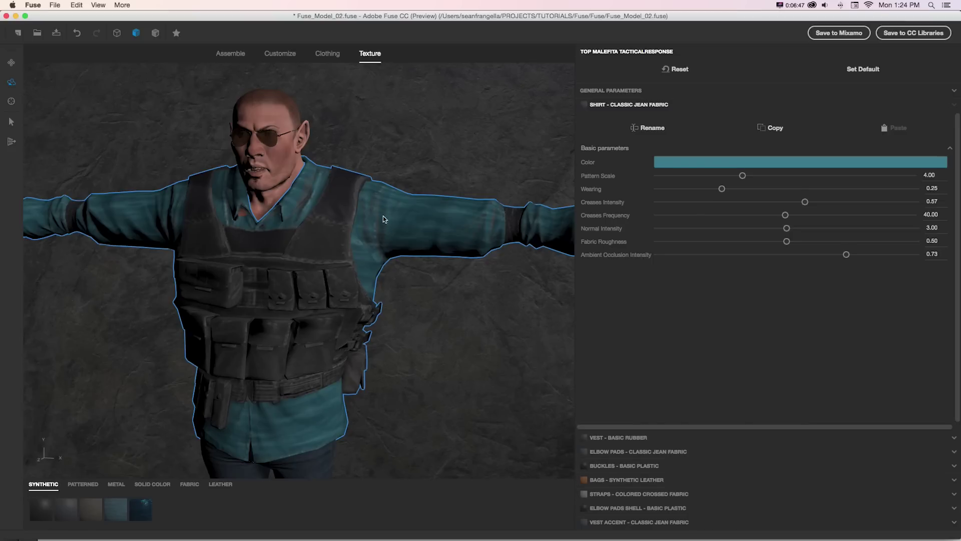
drag(384, 215, 427, 181)
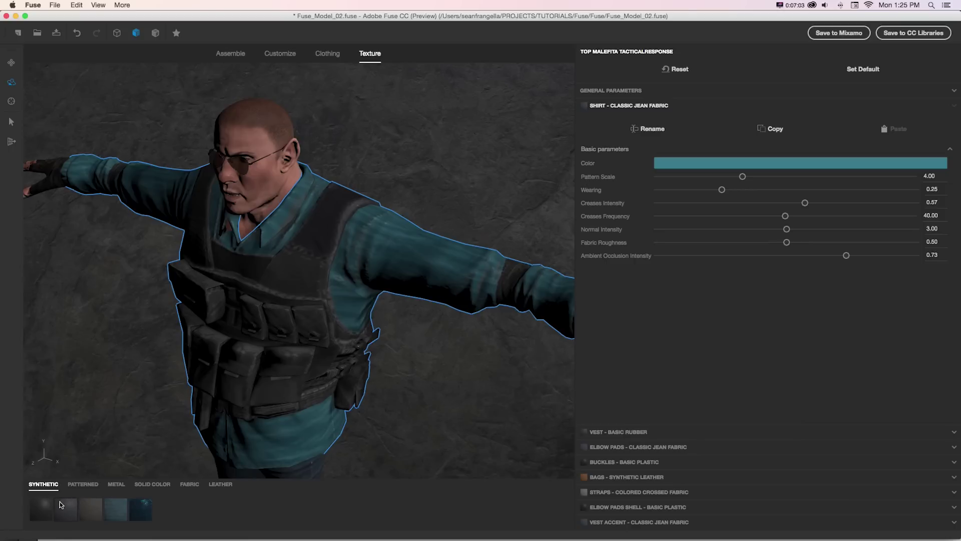
click(82, 484)
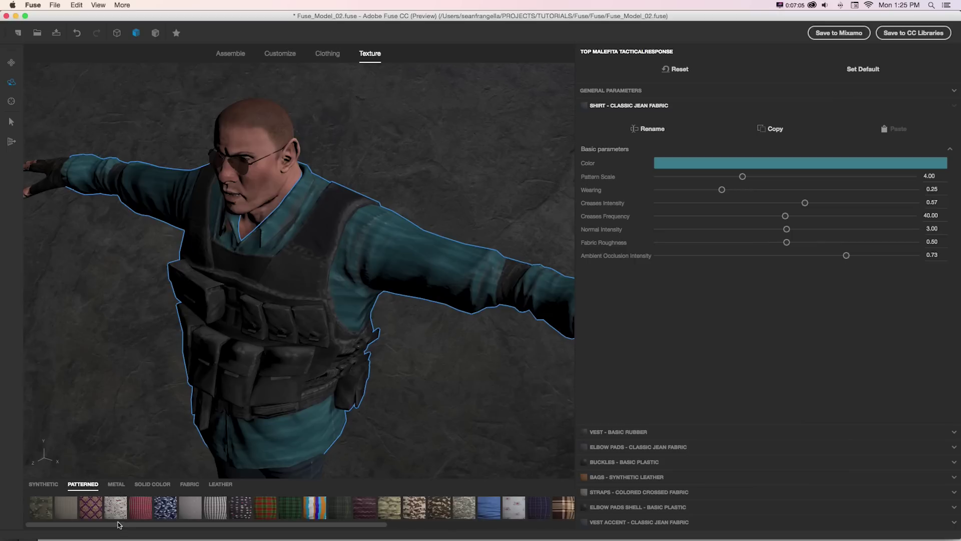
drag(119, 524, 236, 524)
click(116, 484)
click(143, 486)
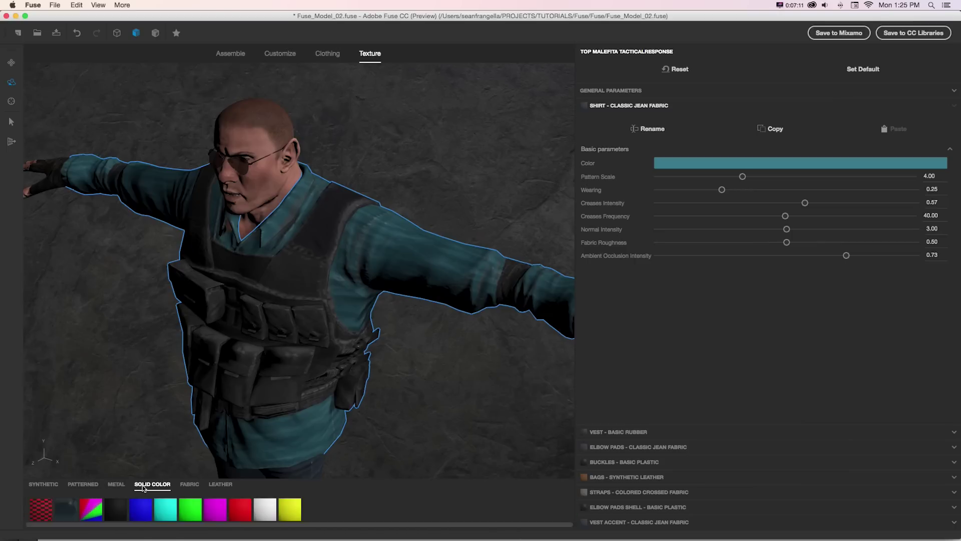
click(189, 484)
click(220, 485)
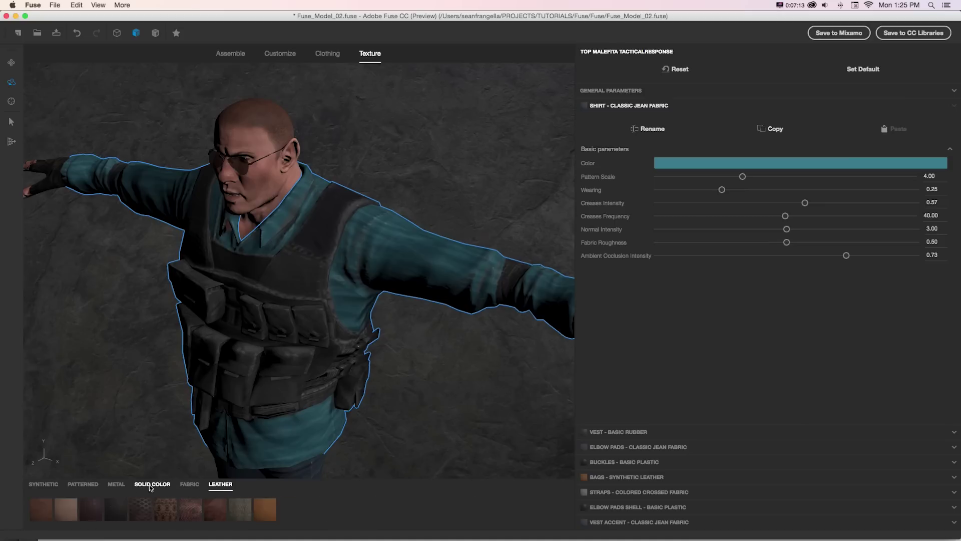
click(30, 485)
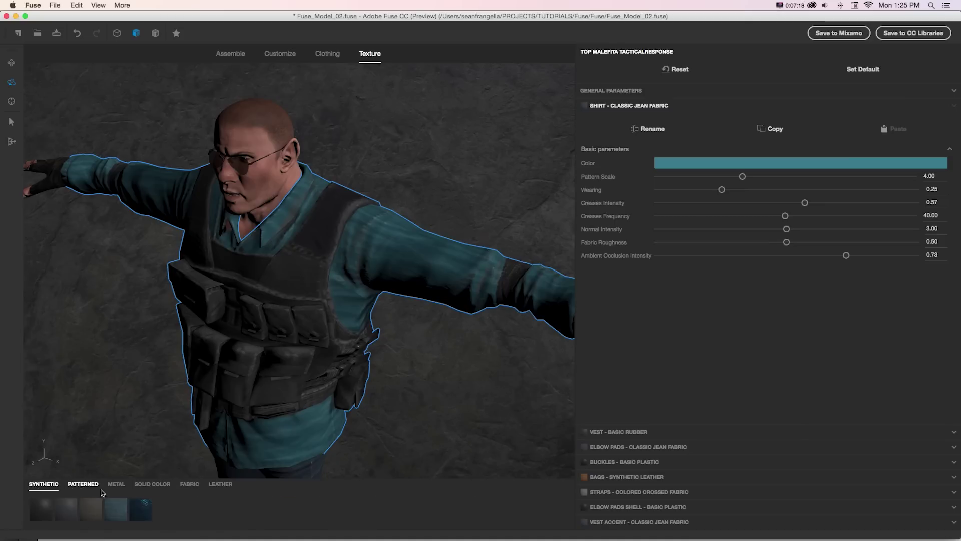
- Put the Sequins material on the shirt
click(140, 509)
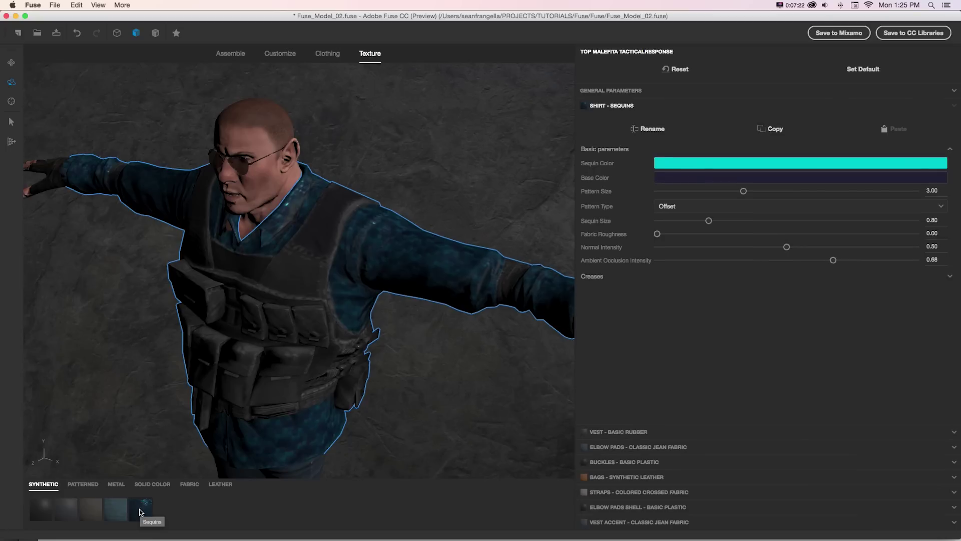
drag(440, 238, 401, 189)
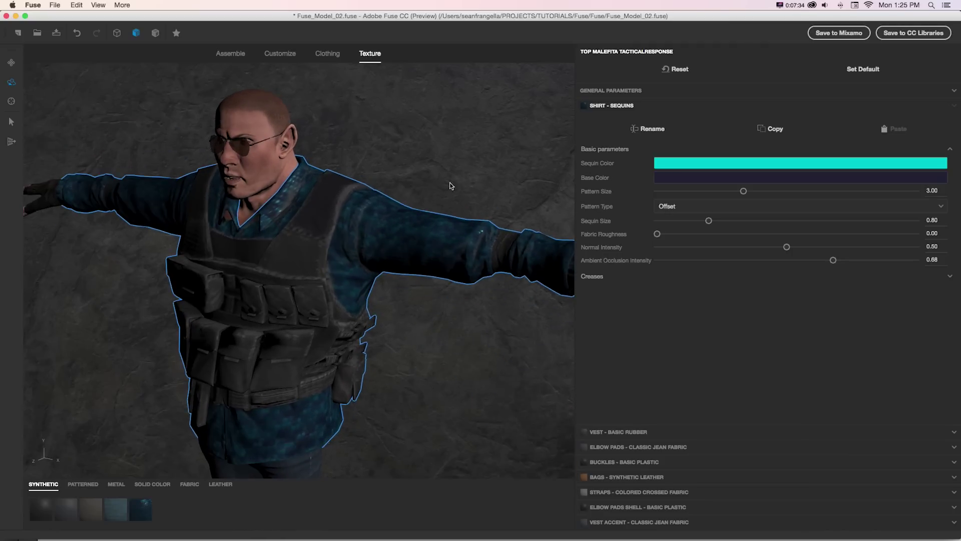
drag(452, 186, 399, 190)
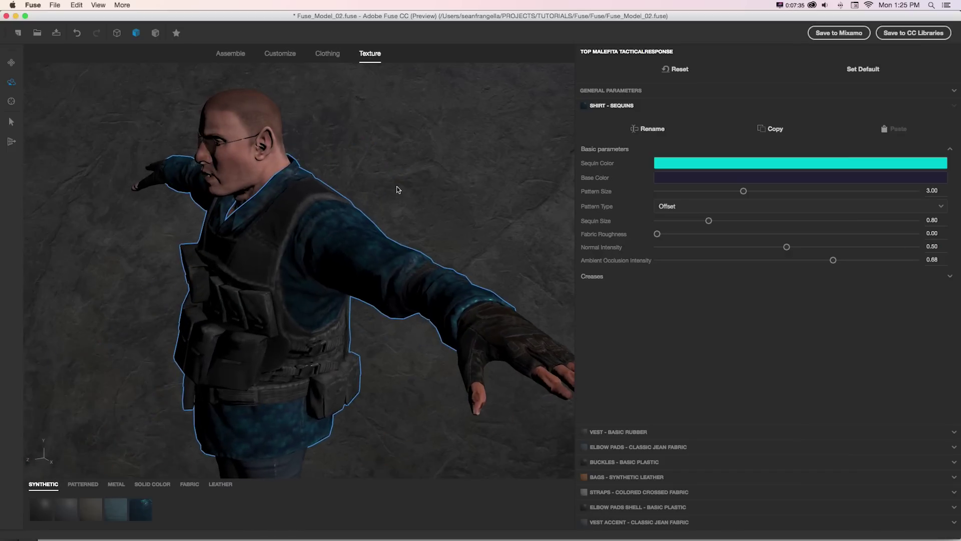
- Try Scottish Fabric 3, Stripe, Tweed and Camouflage TACS, settling on Camouflage DBDU
click(95, 486)
click(176, 515)
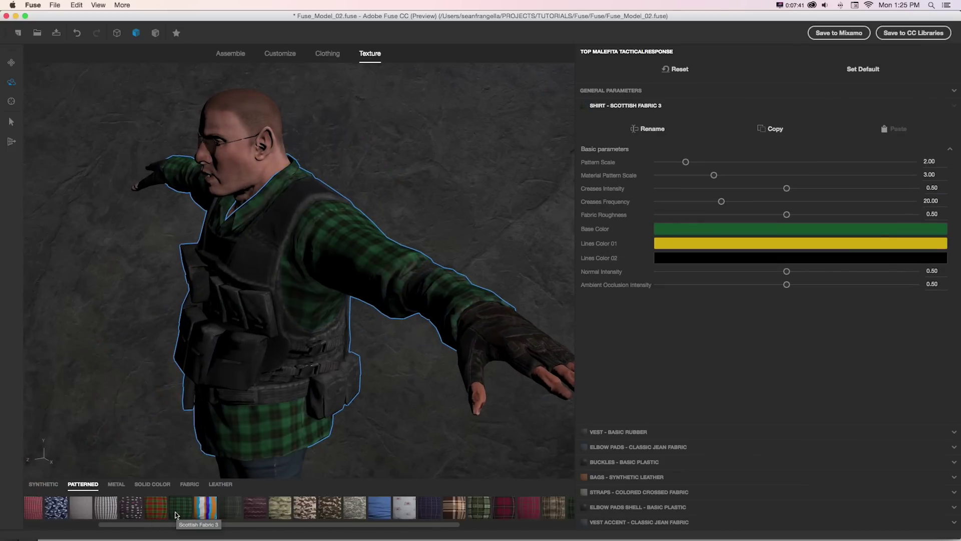
click(206, 510)
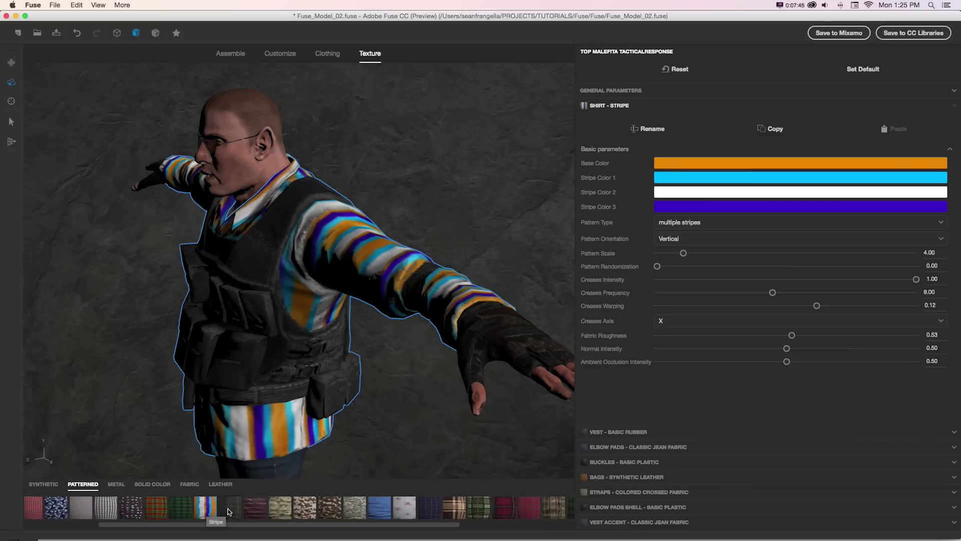
click(230, 511)
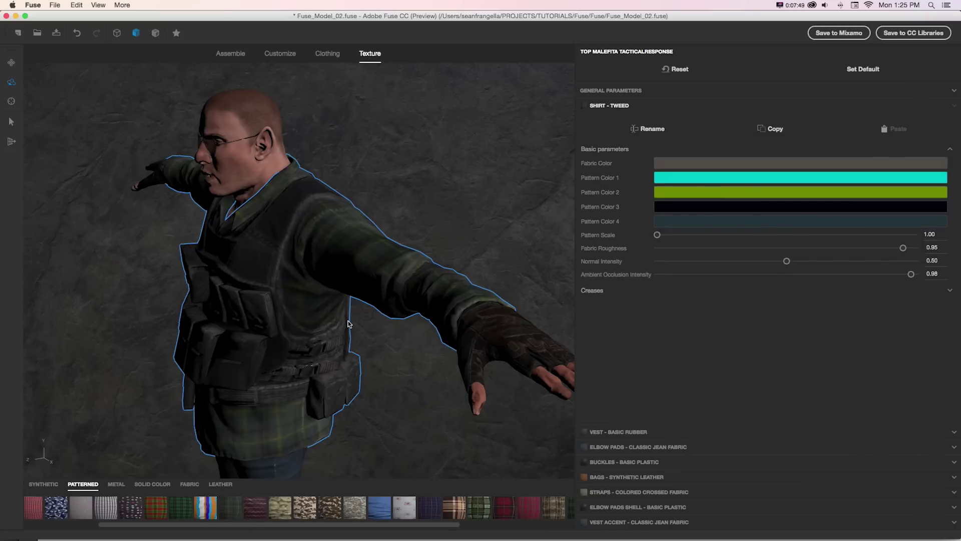
click(287, 512)
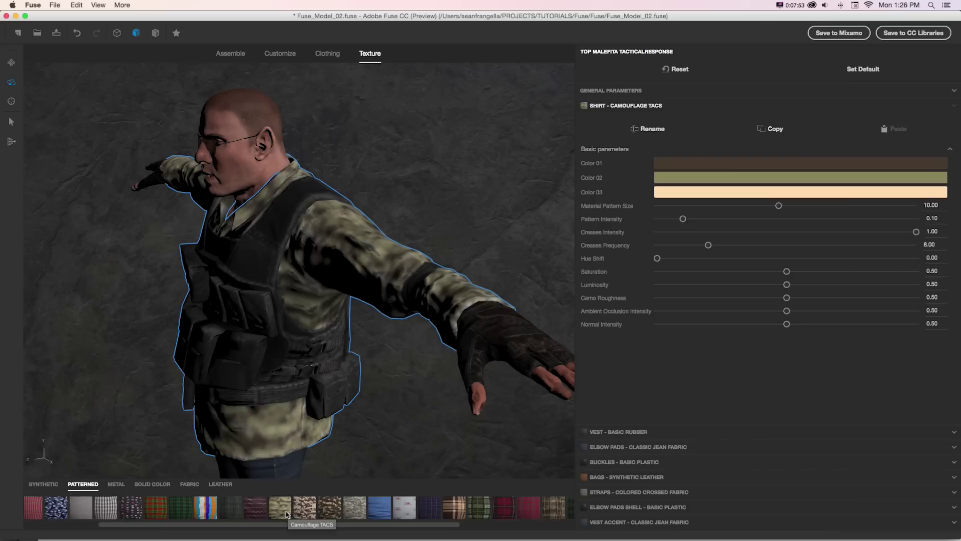
click(305, 508)
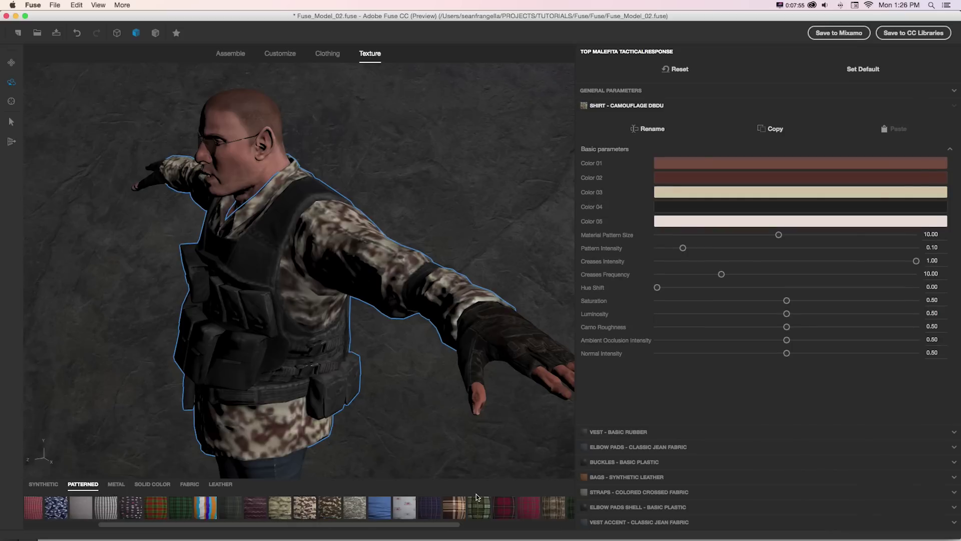
drag(402, 383, 440, 390)
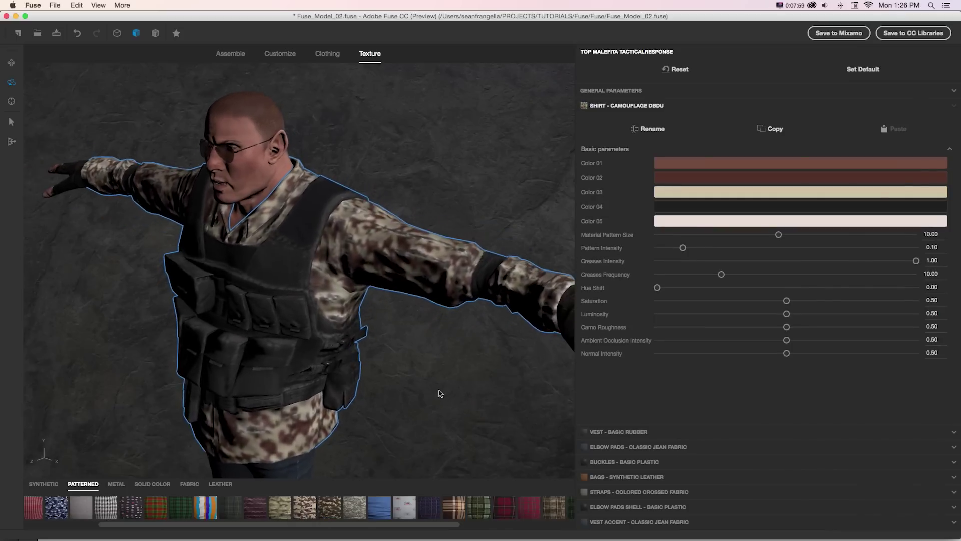
- Set camo Color 01 to orange-brown, then switch the shirt to Cross Patterned and Lines Pattern Fabric
click(677, 165)
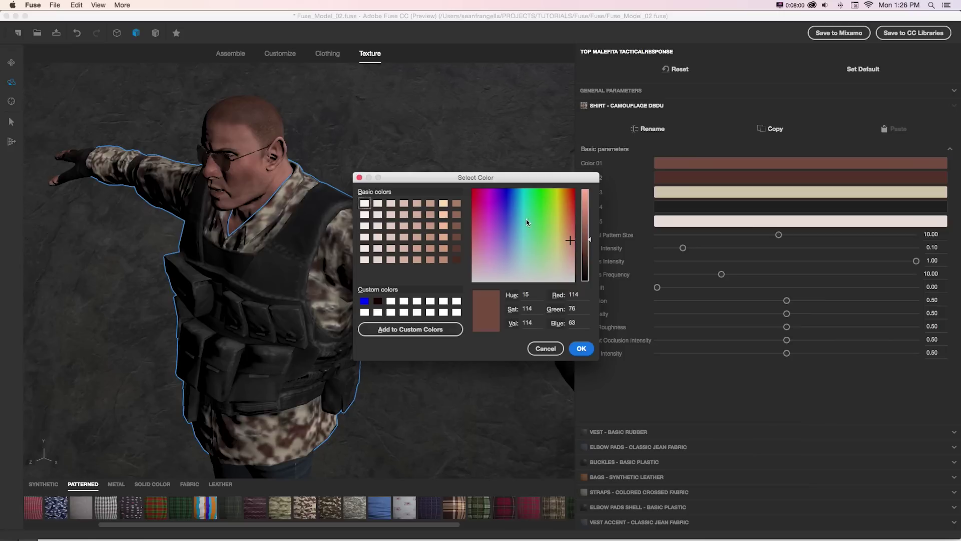
click(566, 221)
click(581, 348)
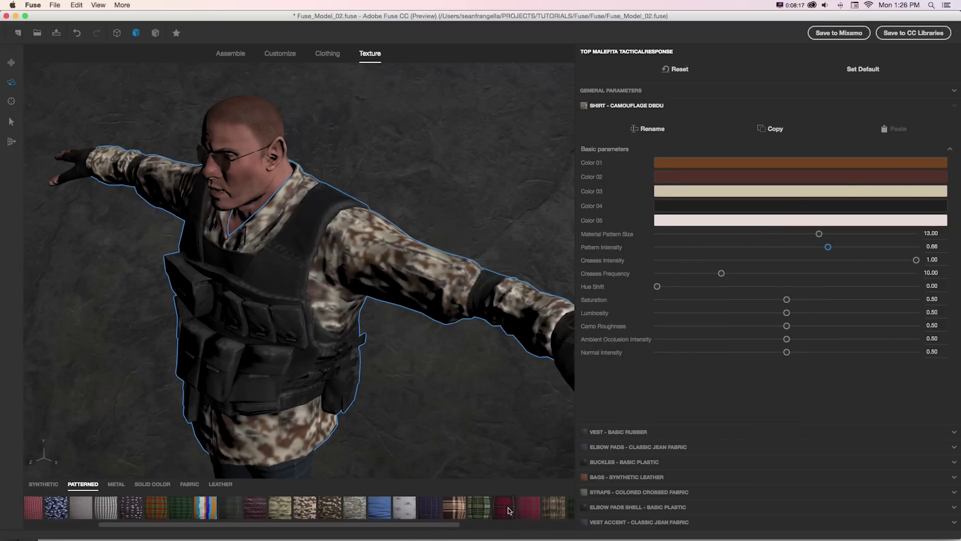
click(509, 510)
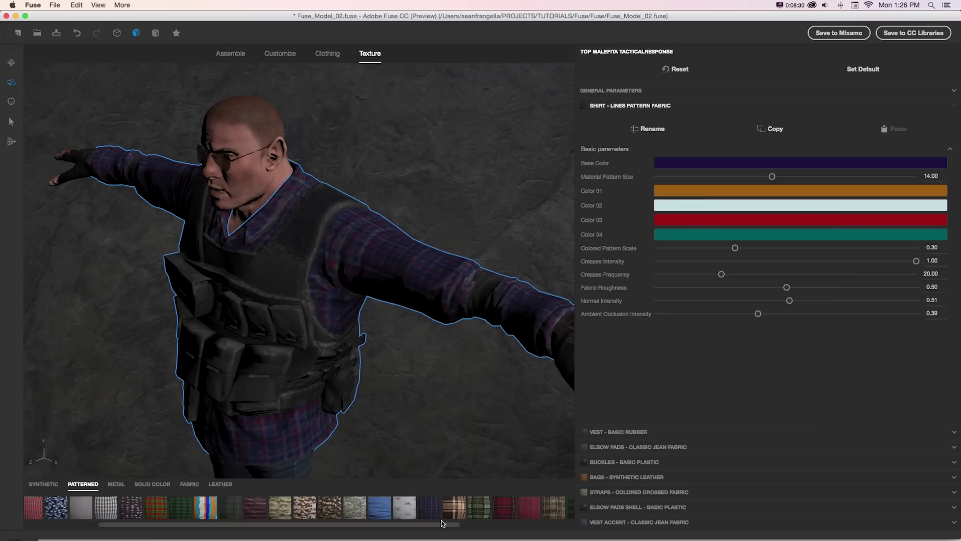
drag(426, 525, 533, 524)
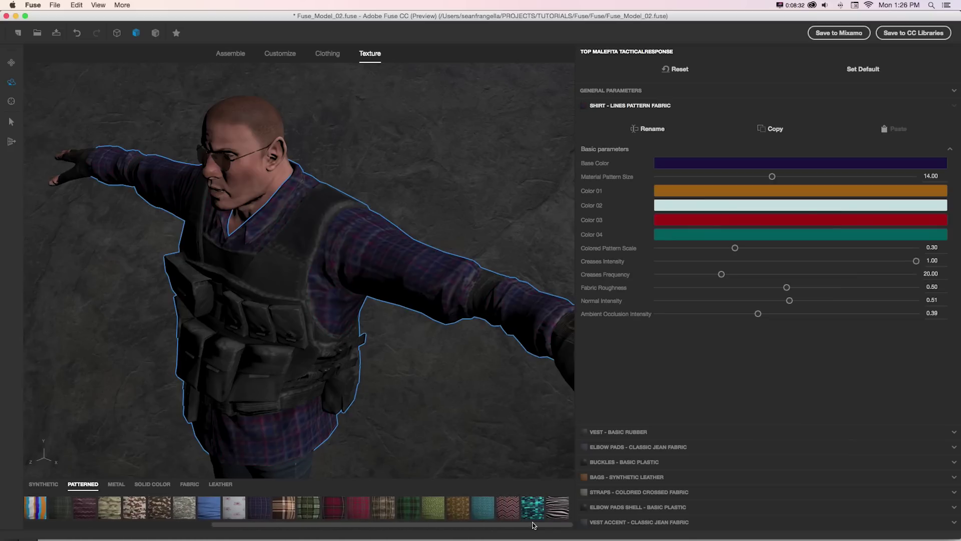
- Try Standard Metal Floor on the shirt, then apply the Wolf Fur leather material
click(116, 485)
click(262, 507)
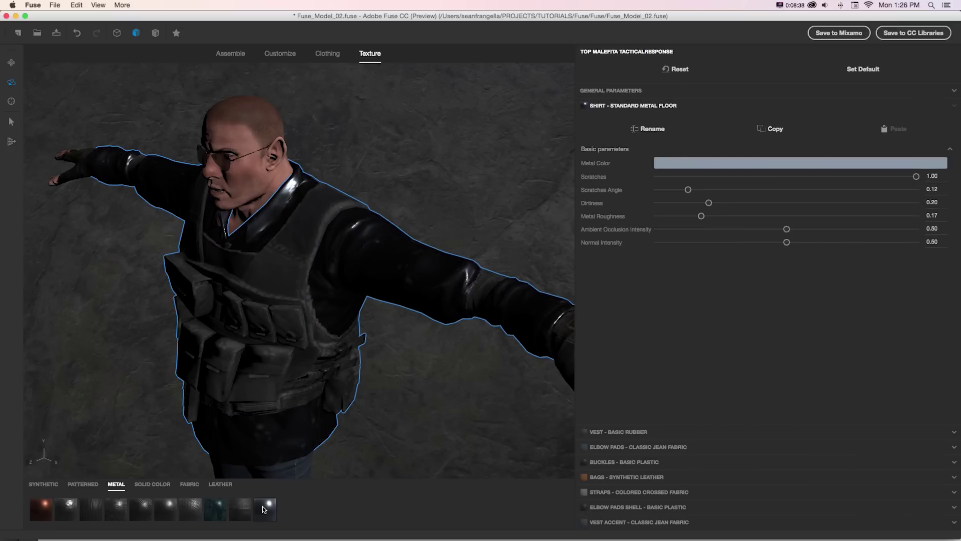
click(221, 484)
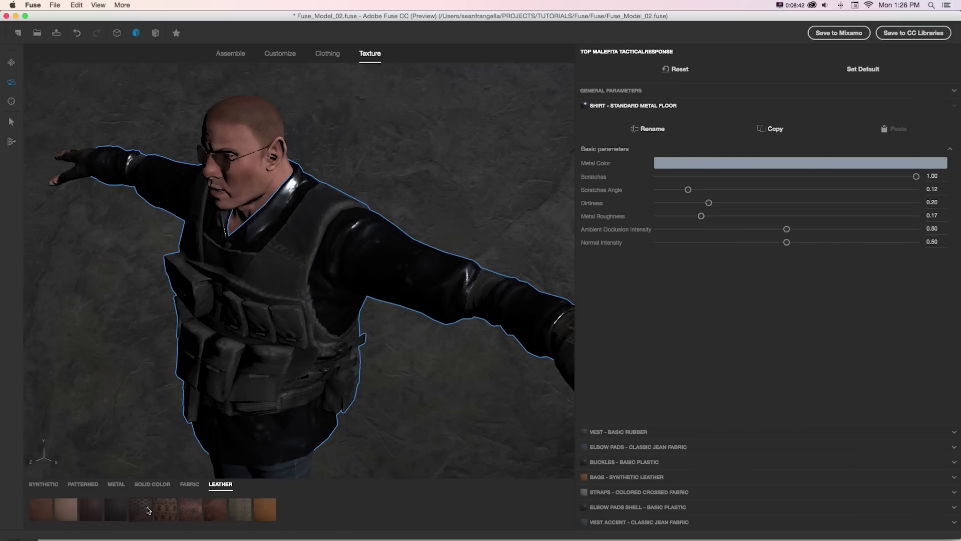
click(236, 507)
drag(427, 410, 315, 367)
click(613, 432)
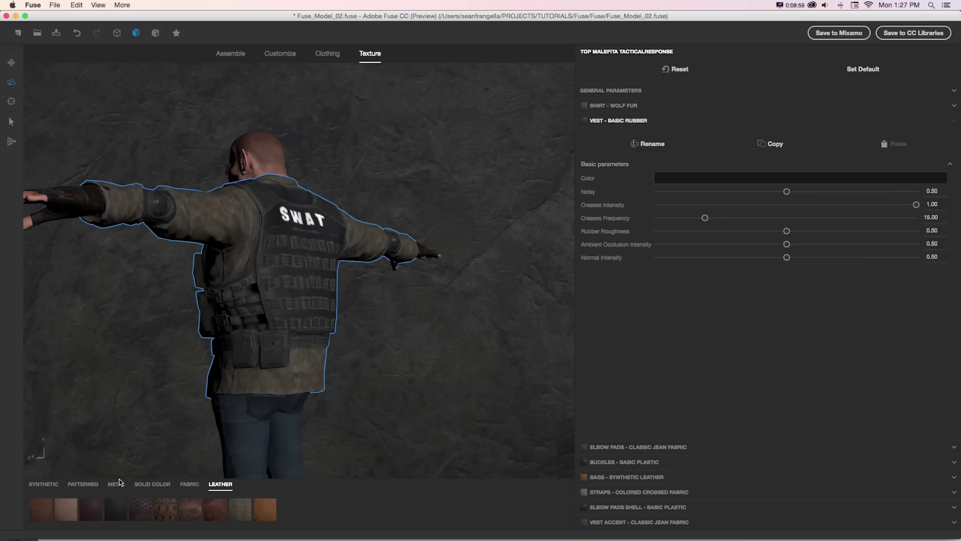
- Try Galvanized Metal from the METAL materials on the vest
click(82, 485)
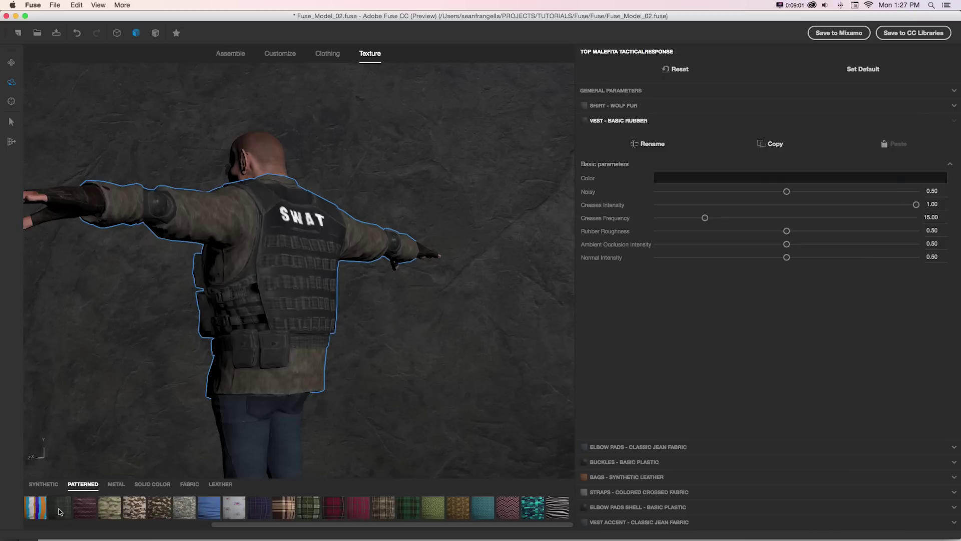
click(116, 485)
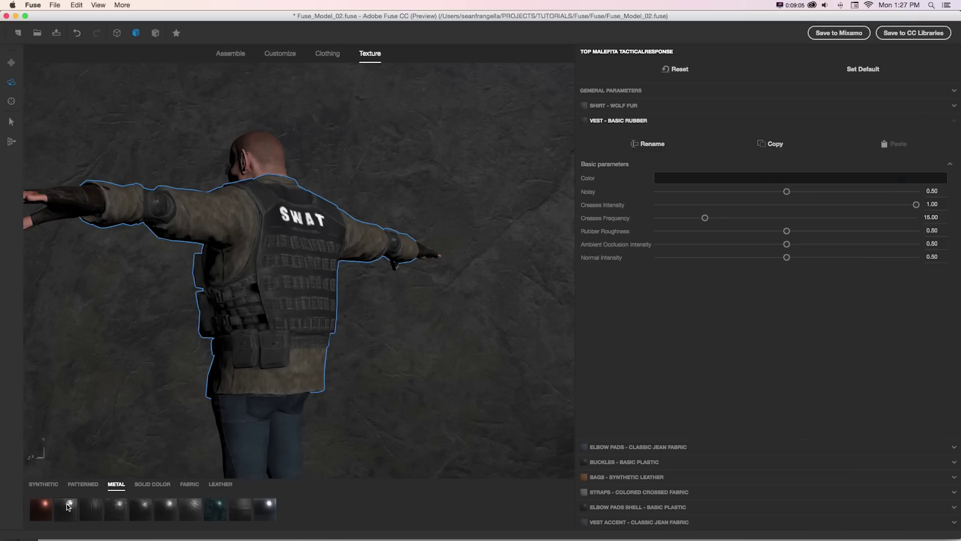
click(66, 507)
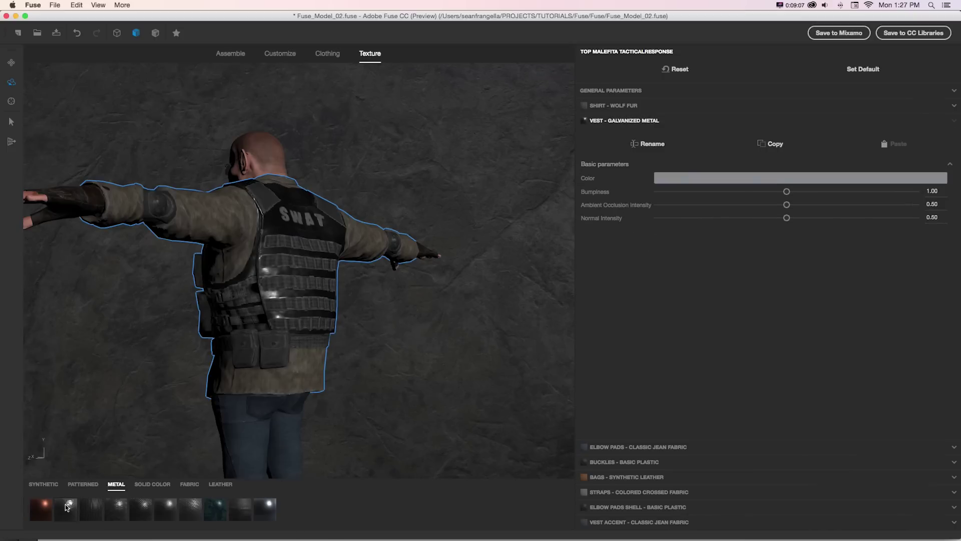
- Return the vest to Basic Rubber and raise its Noisy value to 0.70
click(46, 484)
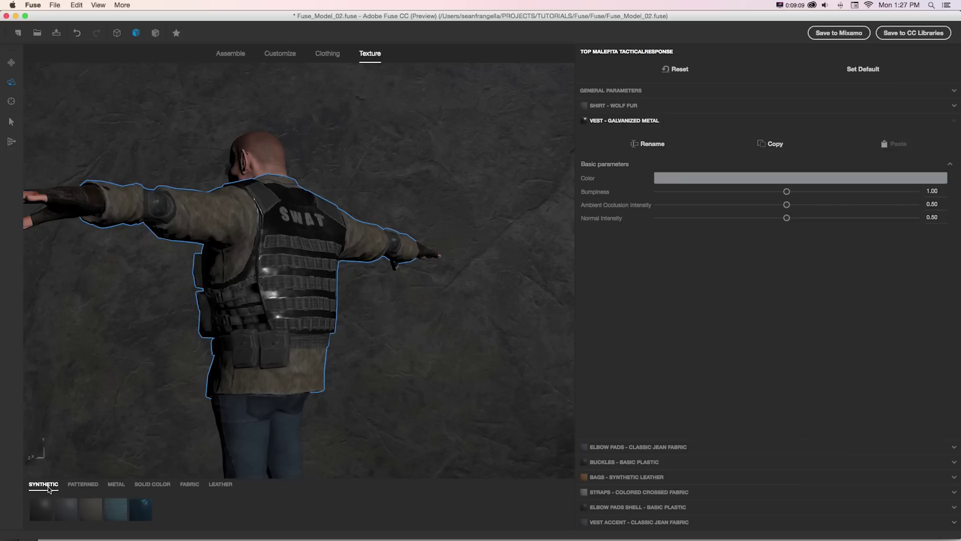
click(91, 510)
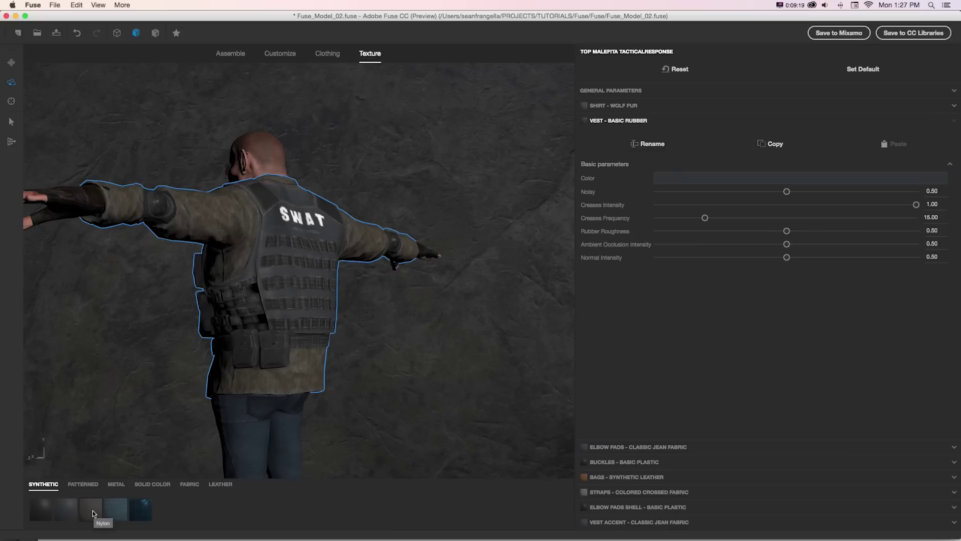
drag(785, 191, 839, 193)
drag(427, 194, 640, 205)
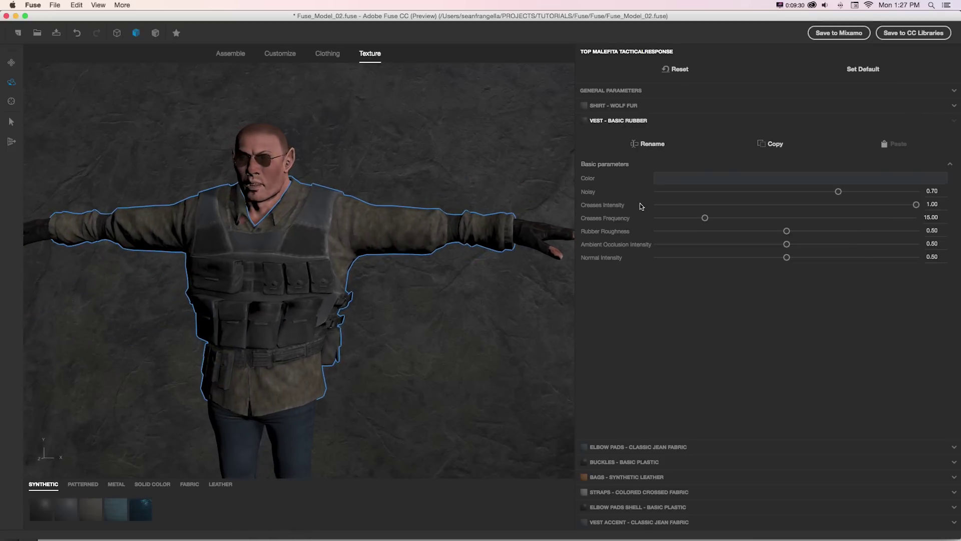
drag(545, 196, 224, 214)
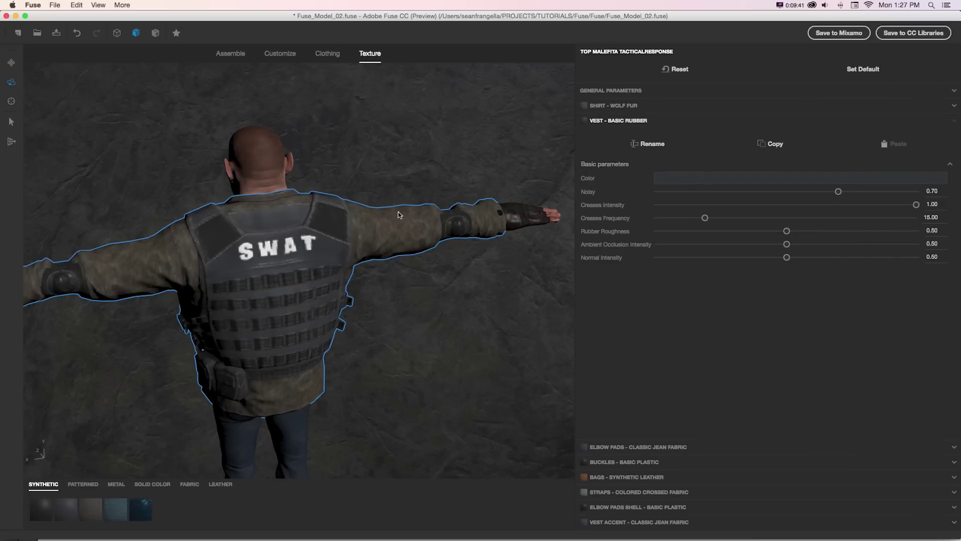
drag(400, 214, 425, 299)
scroll(272, 165, up, 5)
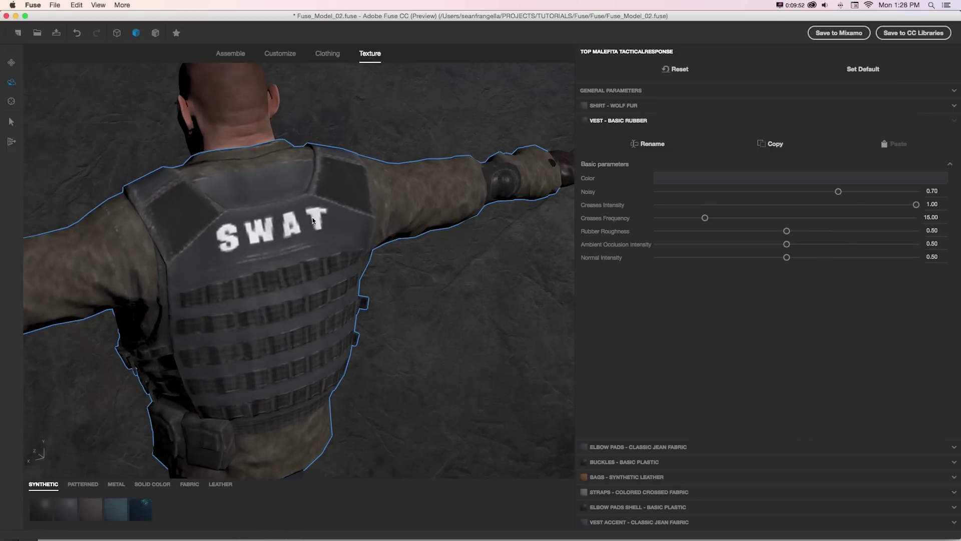
scroll(461, 361, down, 3)
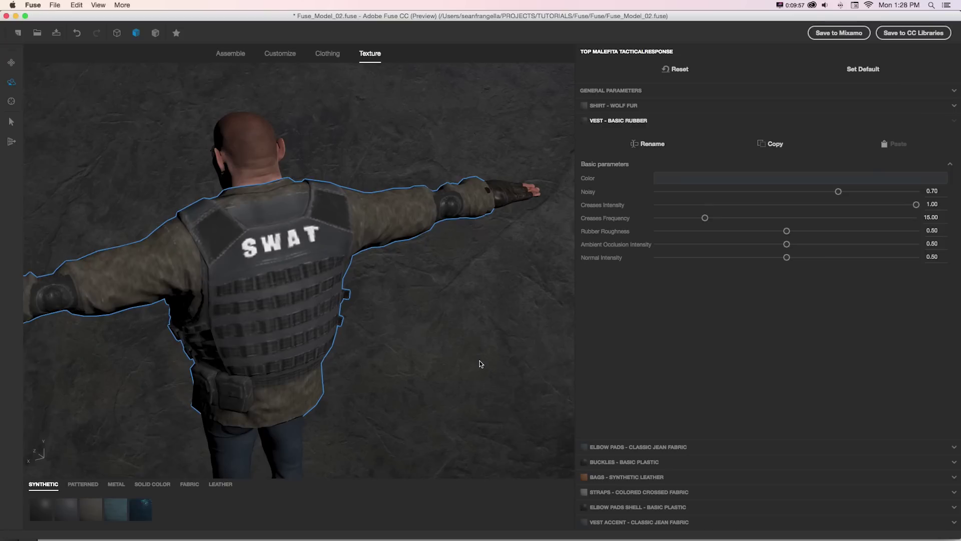
- Open a new Finder window at Applications > Adobe Fuse CC (Preview)
key(super+Tab)
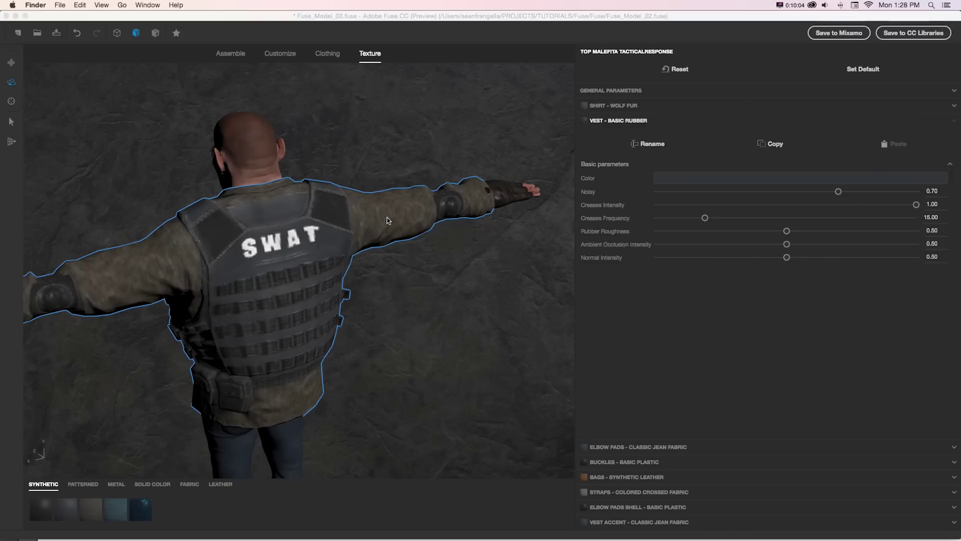
key(super+Tab)
click(223, 257)
key(super+n)
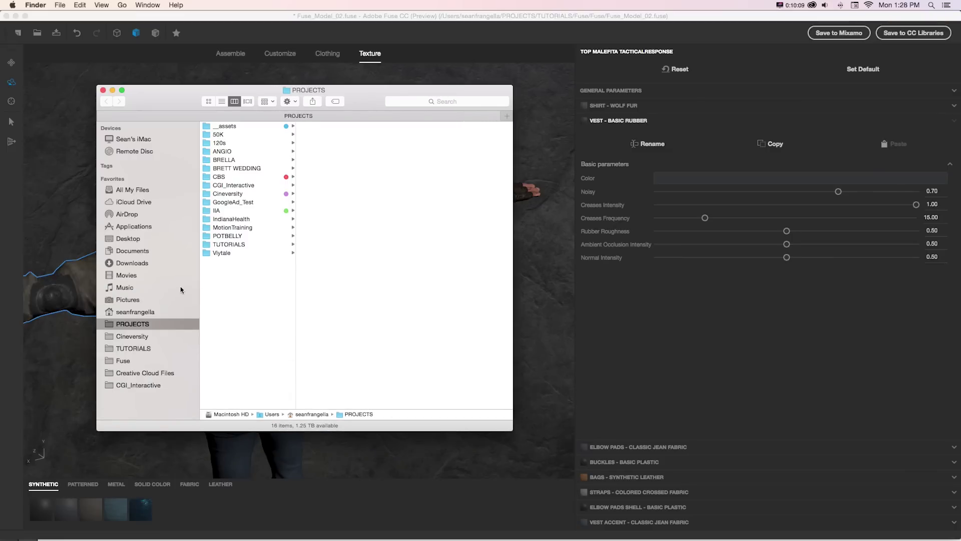
click(169, 224)
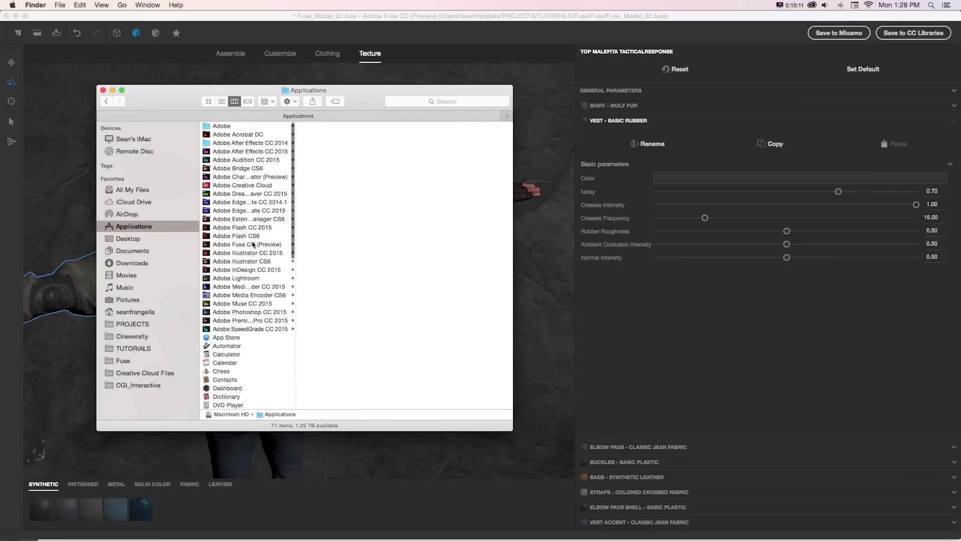
click(249, 245)
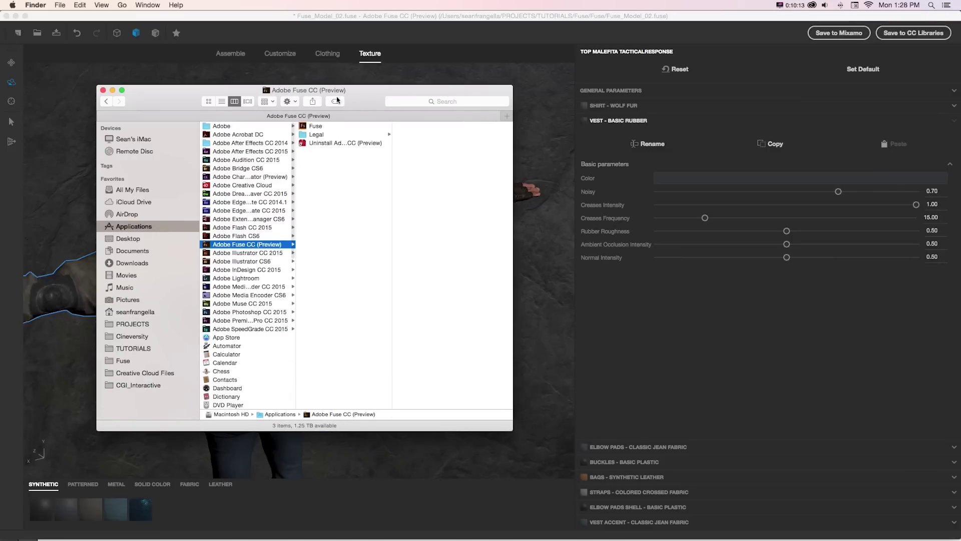
drag(375, 101, 334, 113)
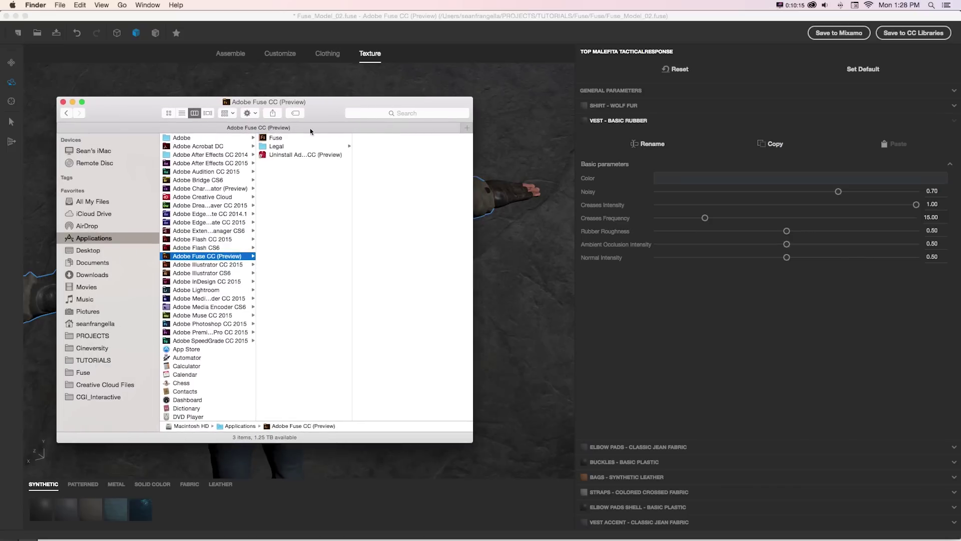
- Show the package contents of the Fuse application
click(290, 139)
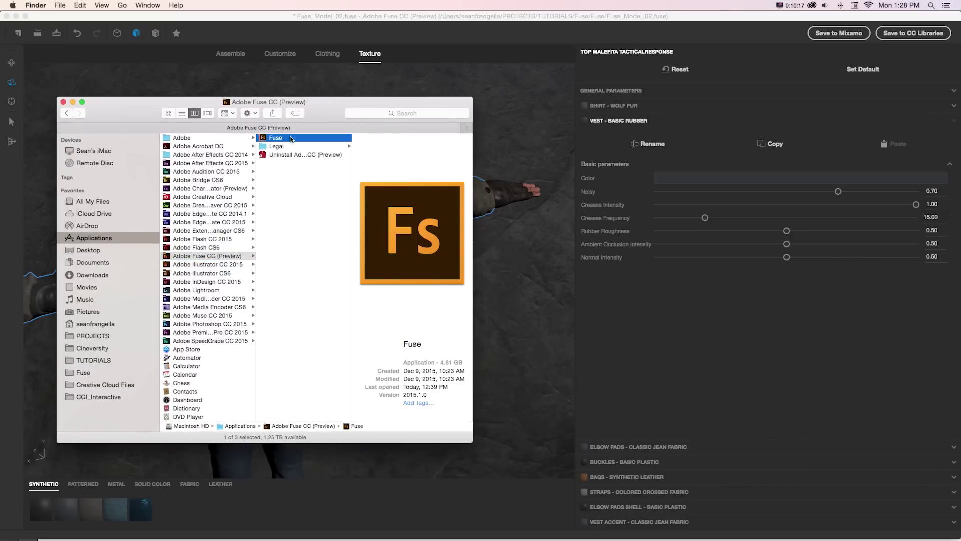
right_click(291, 138)
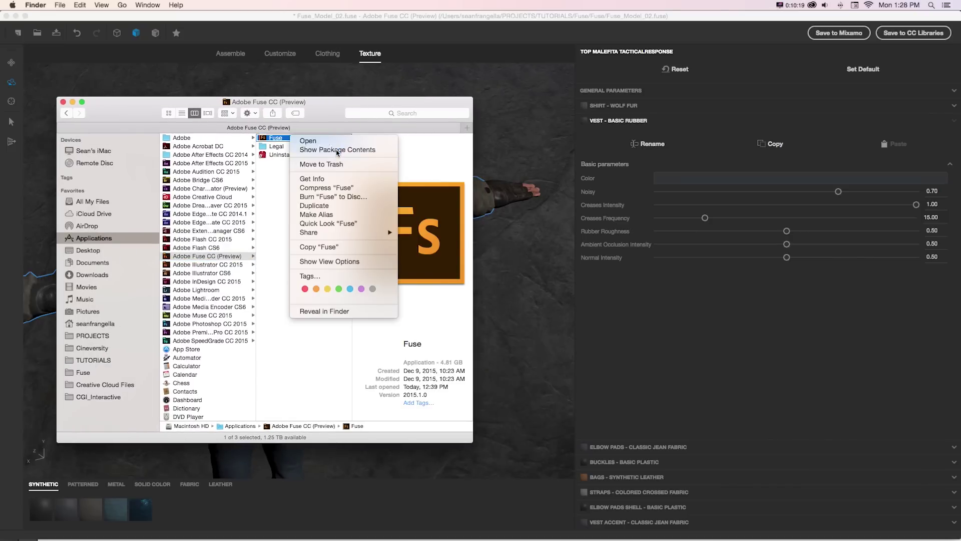
click(327, 114)
- Open the package's Contents folder in an enlarged Finder window
click(168, 122)
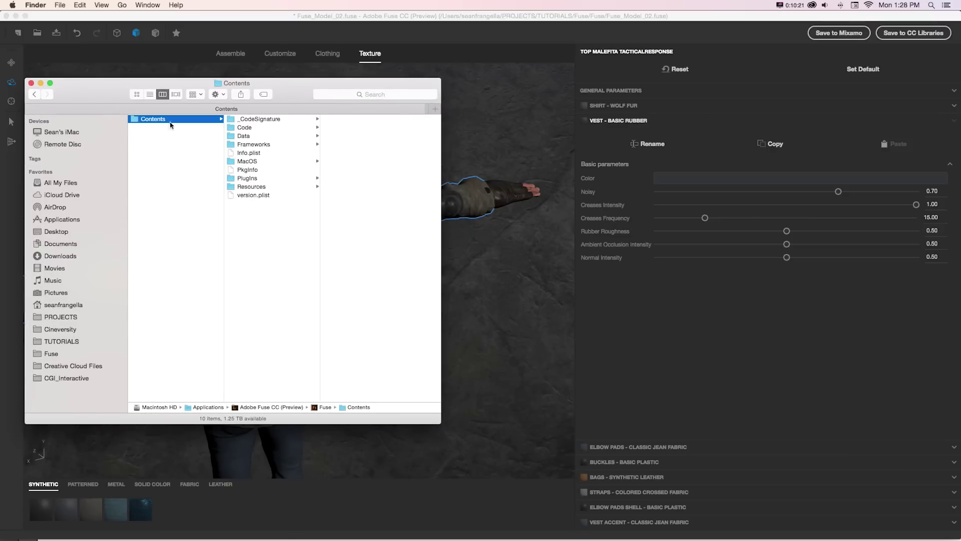
drag(436, 413, 880, 523)
drag(521, 93, 509, 82)
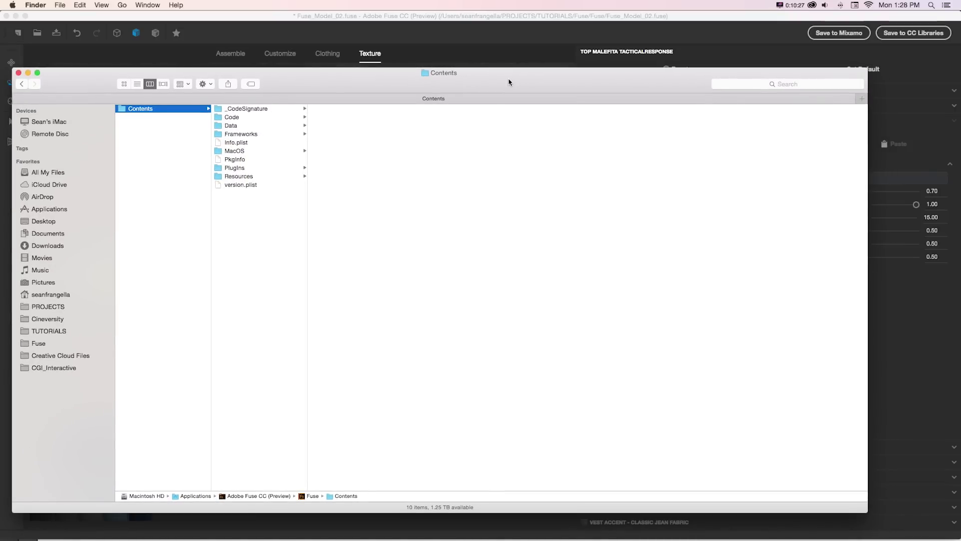
- Browse Data > Domains > Mixamo > Cloths and scroll its 141 clothing folders
click(273, 126)
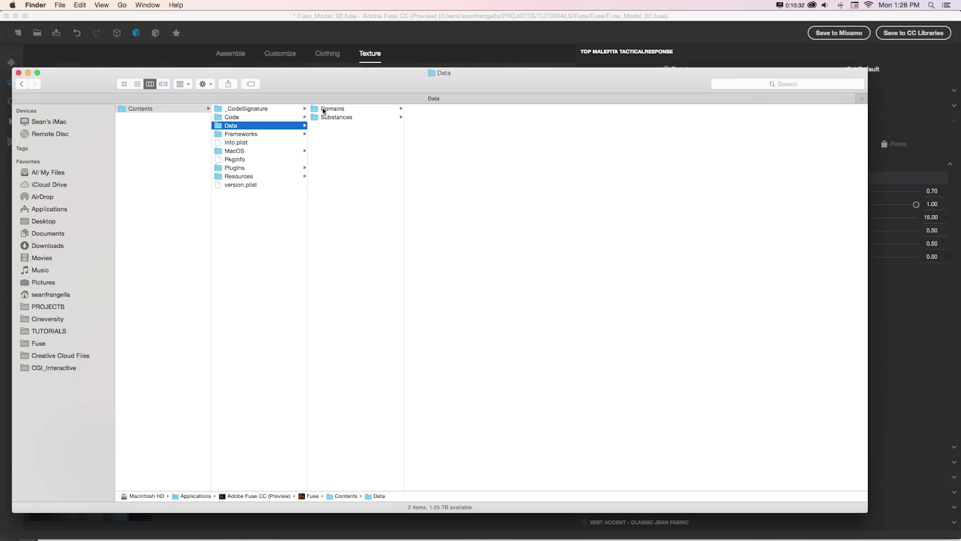
click(324, 110)
click(423, 109)
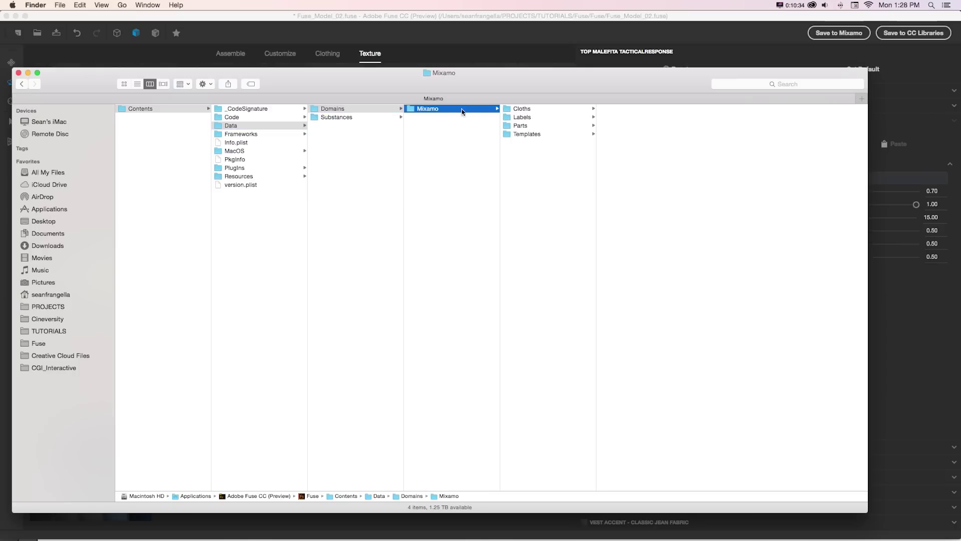
click(521, 108)
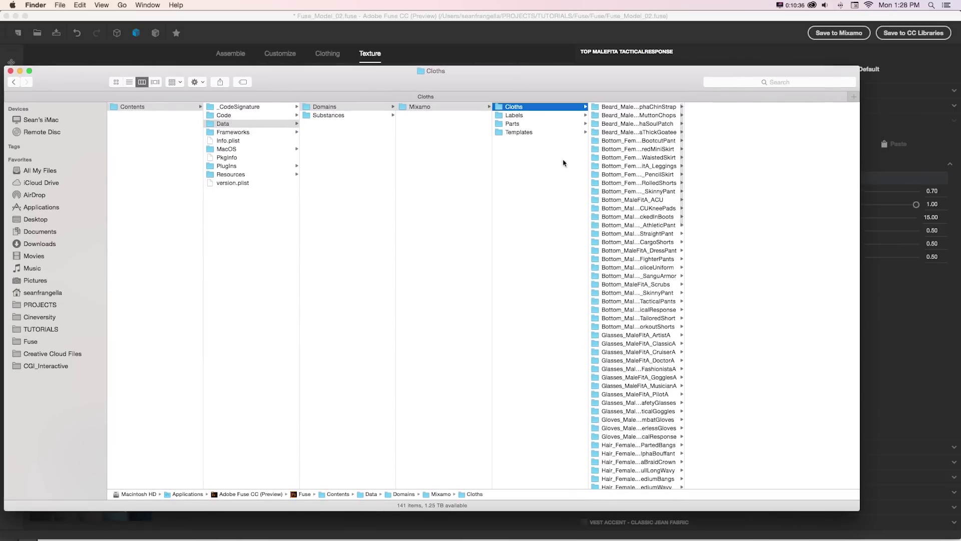
drag(689, 275, 755, 275)
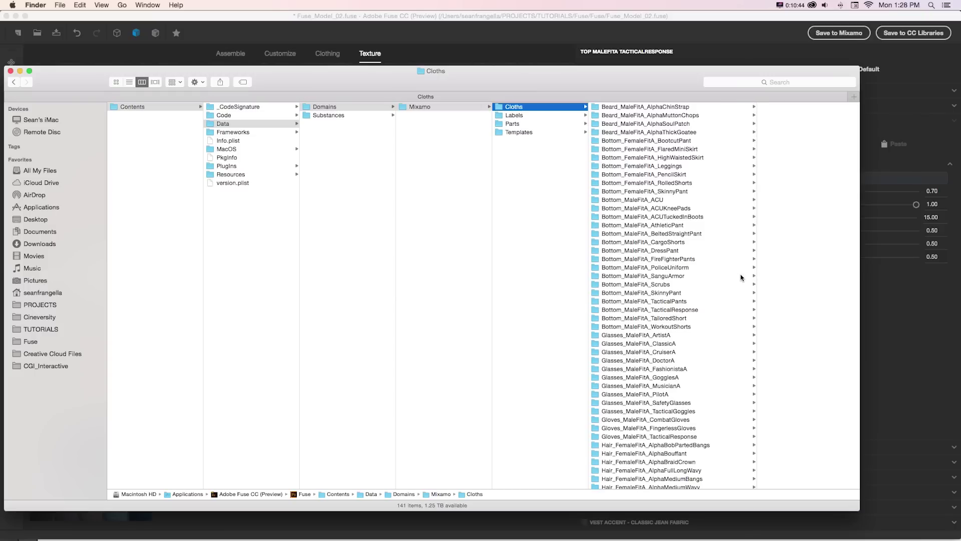
scroll(746, 279, down, 15)
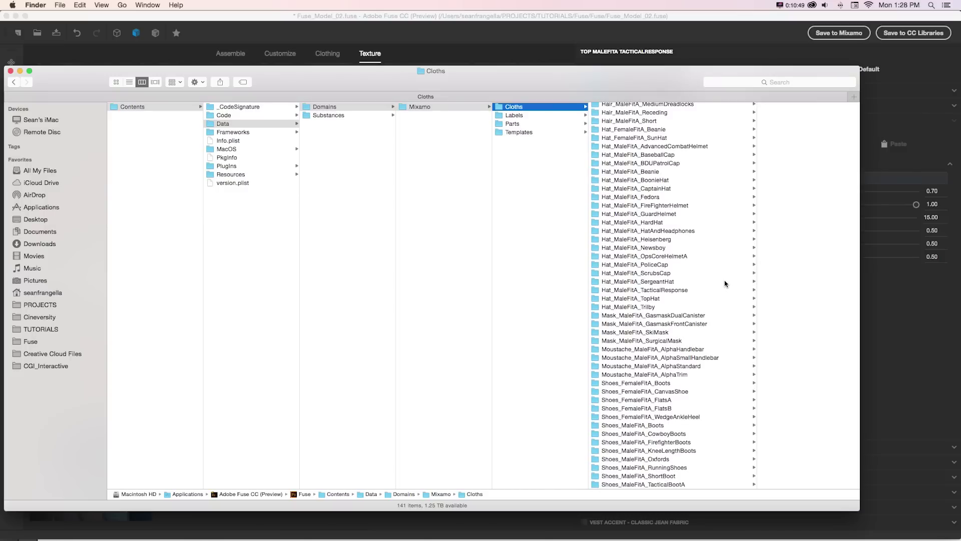
scroll(704, 254, down, 10)
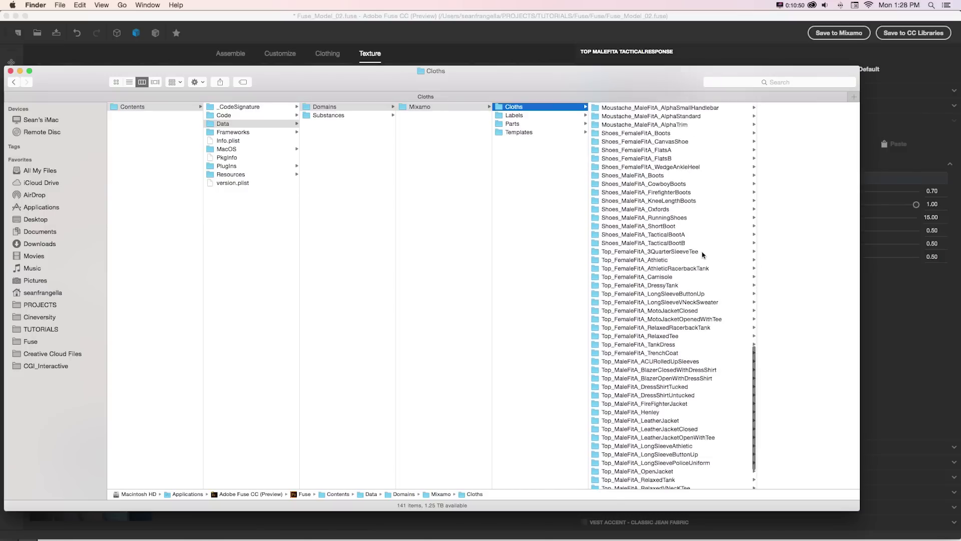
click(524, 22)
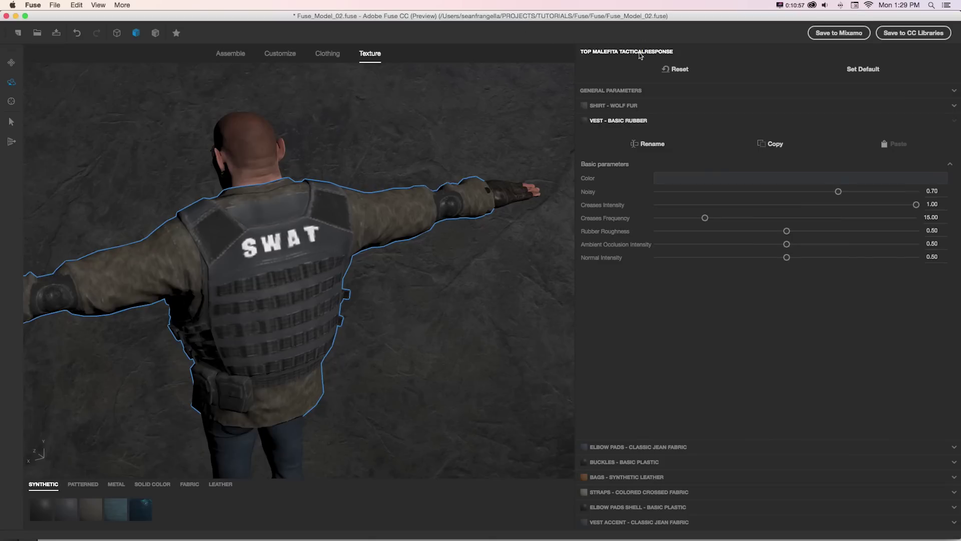
- Return to Finder and open the Top_MaleFitA_TacticalResponse folder
key(ctrl+Up)
click(651, 301)
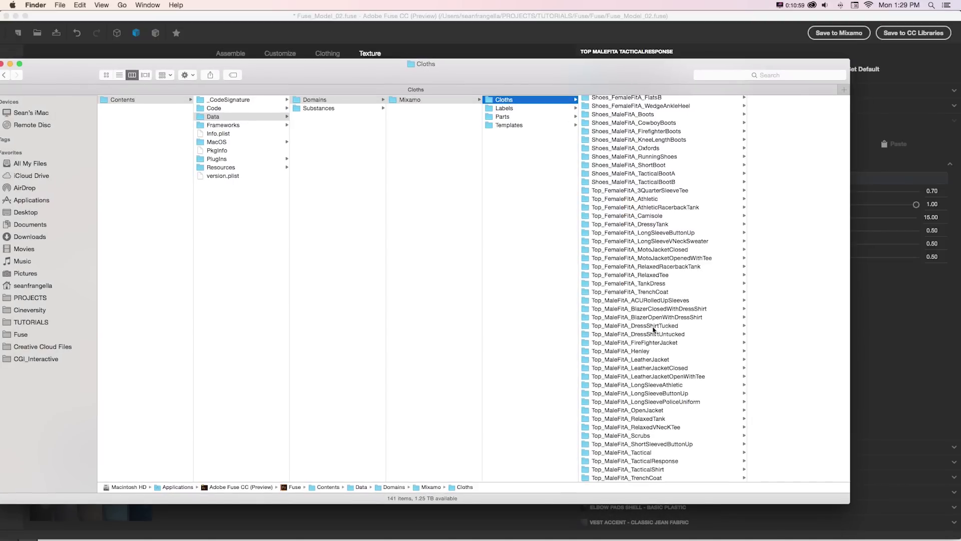
scroll(655, 360, down, 3)
click(632, 462)
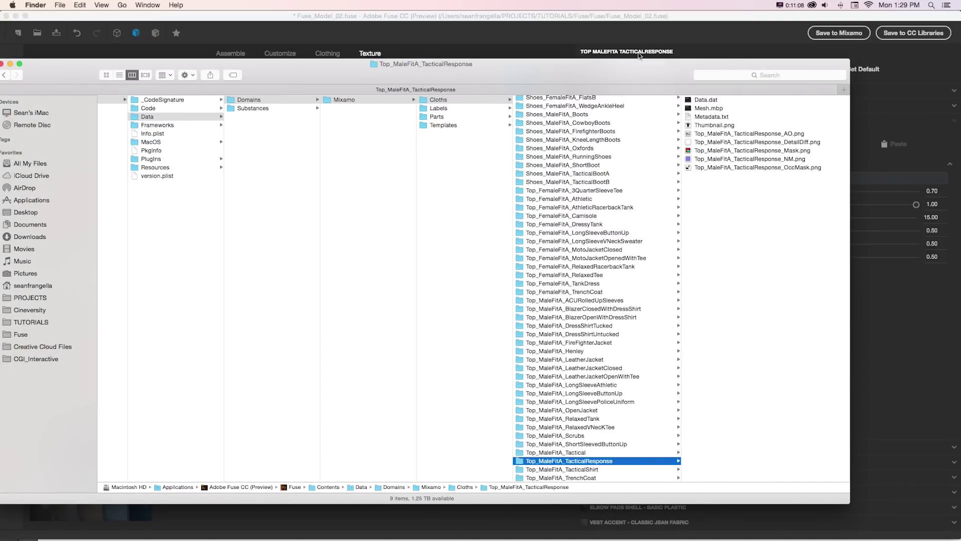
drag(632, 75, 406, 70)
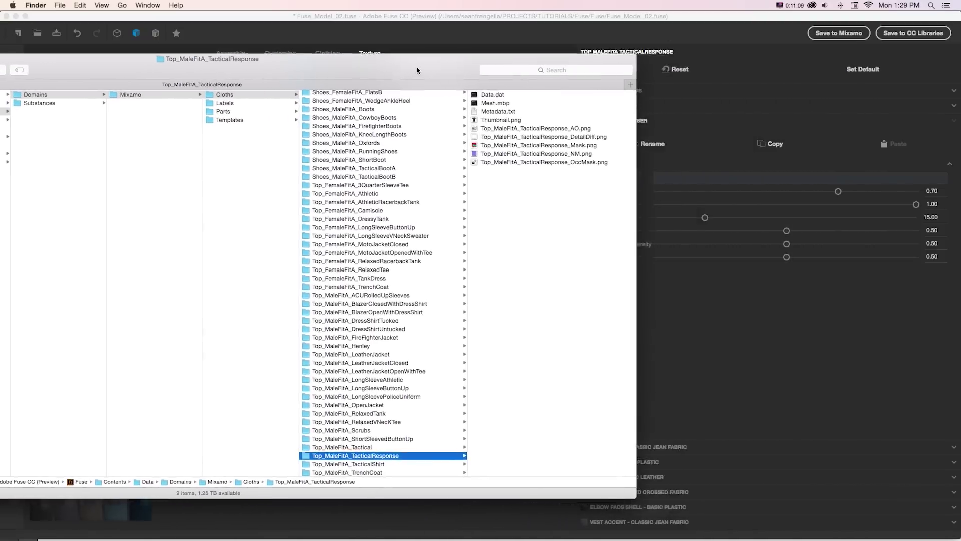
- Quick Look the OccMask, AO, DetailDiff, Mask and NM texture PNGs
click(539, 162)
key(space)
key(space)
key(Up)
key(Up)
key(Up)
key(Up)
key(space)
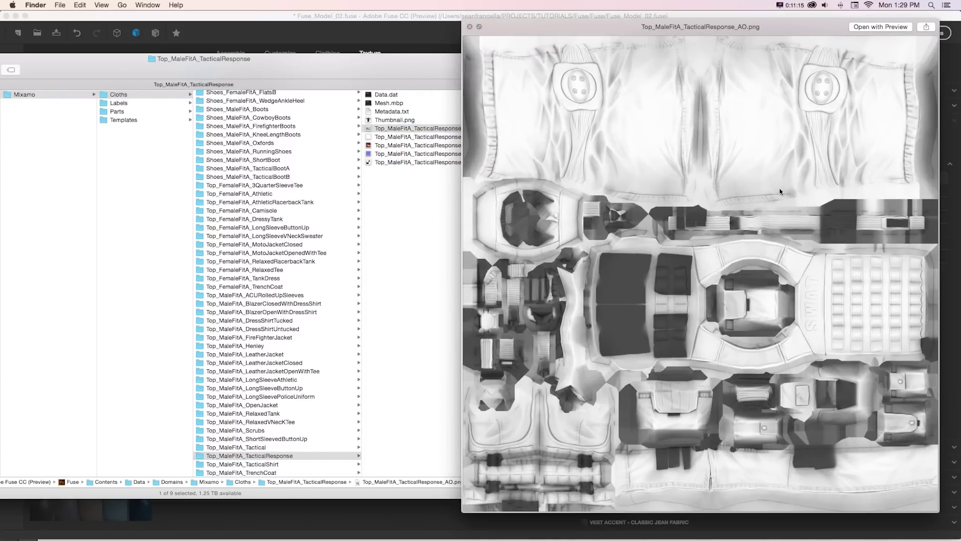
key(Down)
key(Down)
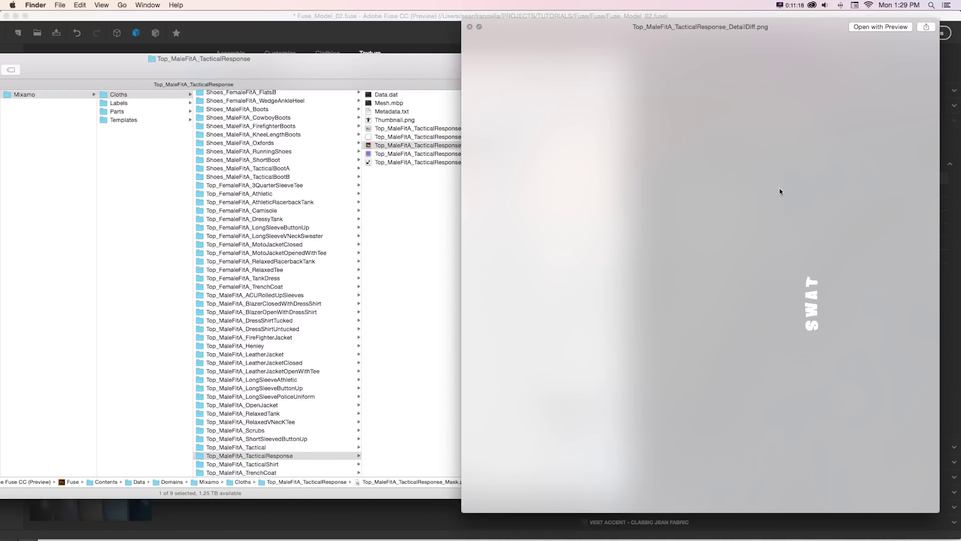
key(Down)
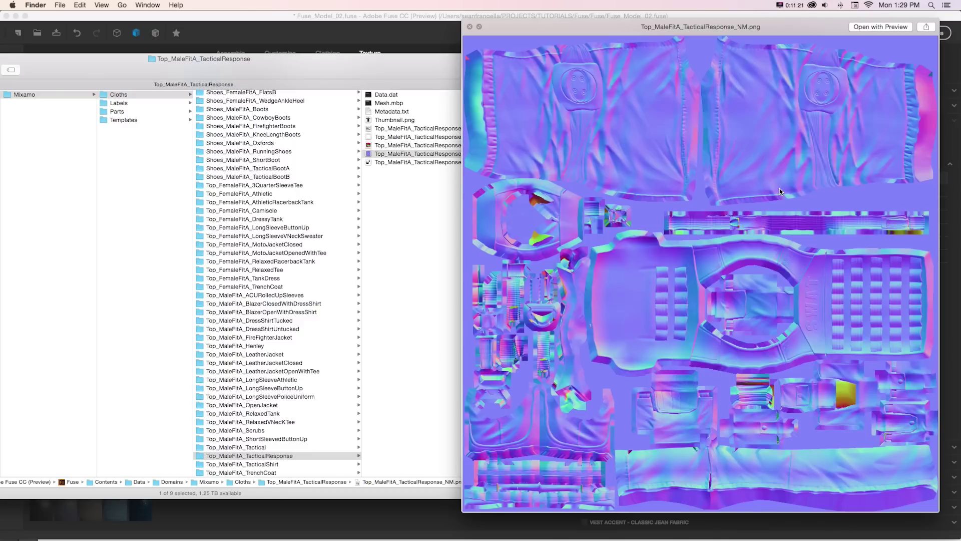
key(Down)
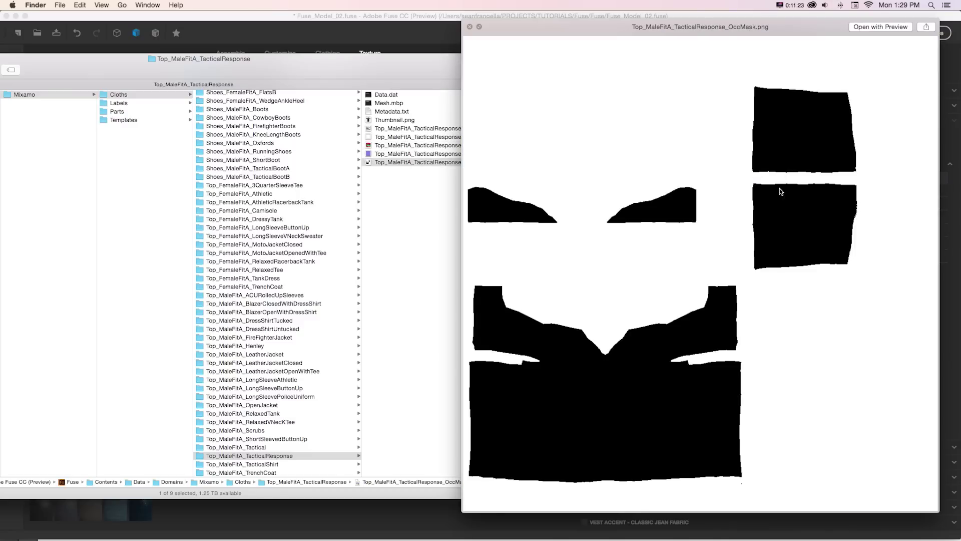
key(Up)
key(Up)
key(Up)
key(Up)
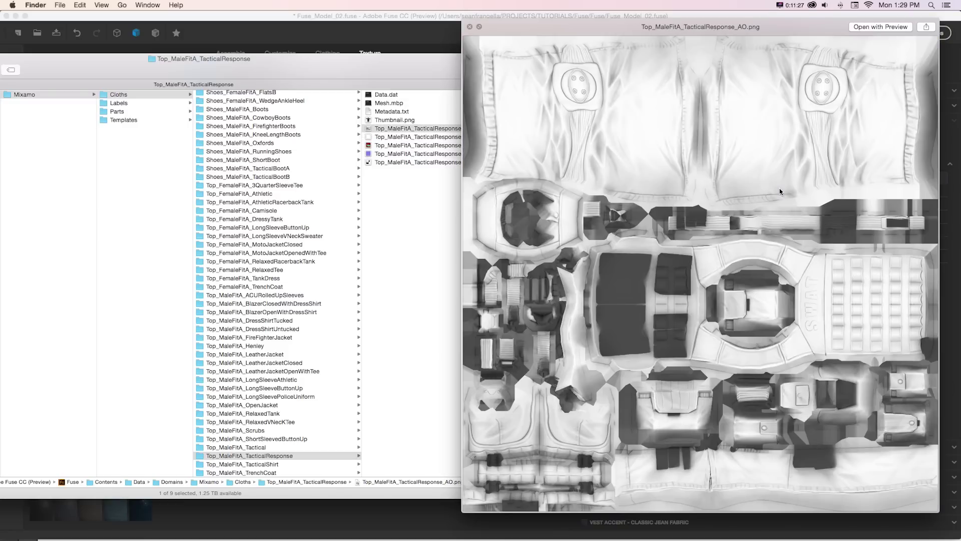
key(space)
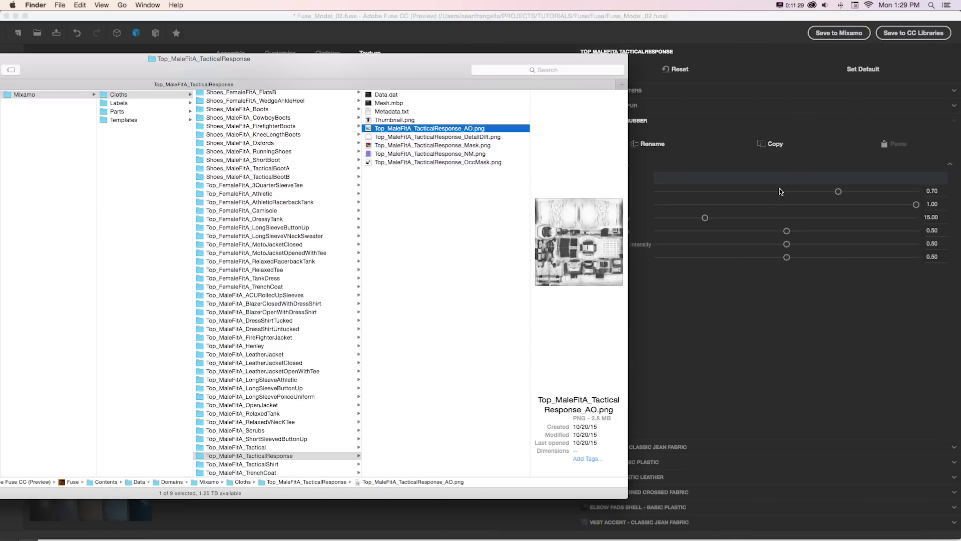
- Preview DetailDiff.png, then open it in Photoshop
key(Down)
key(space)
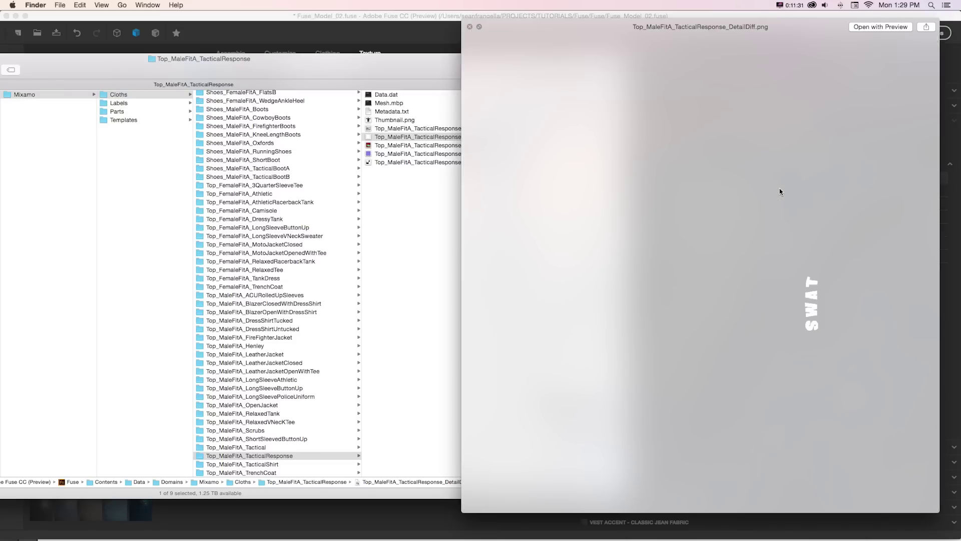
key(space)
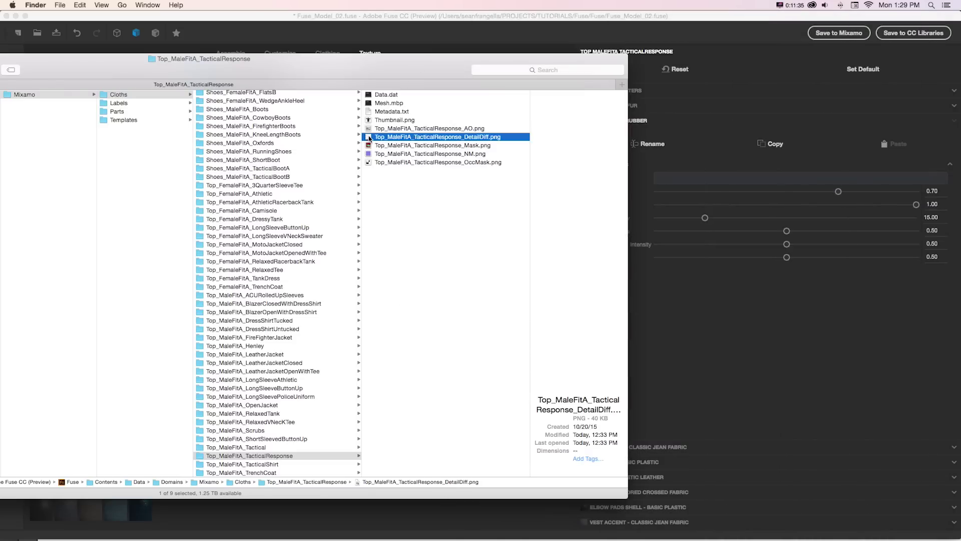
drag(369, 139, 421, 526)
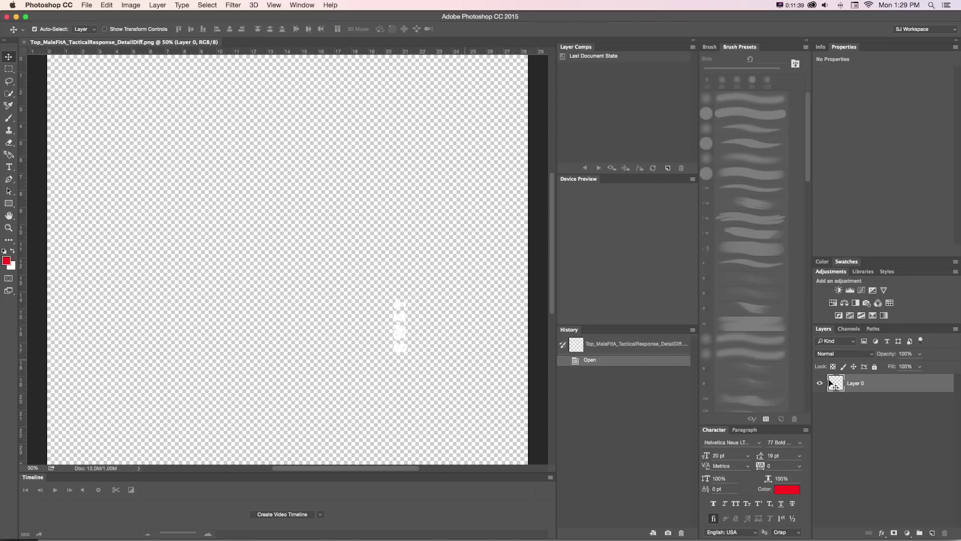
- Zoom to 100% on the SWAT text and select the lettering's pixels
key(z)
click(399, 330)
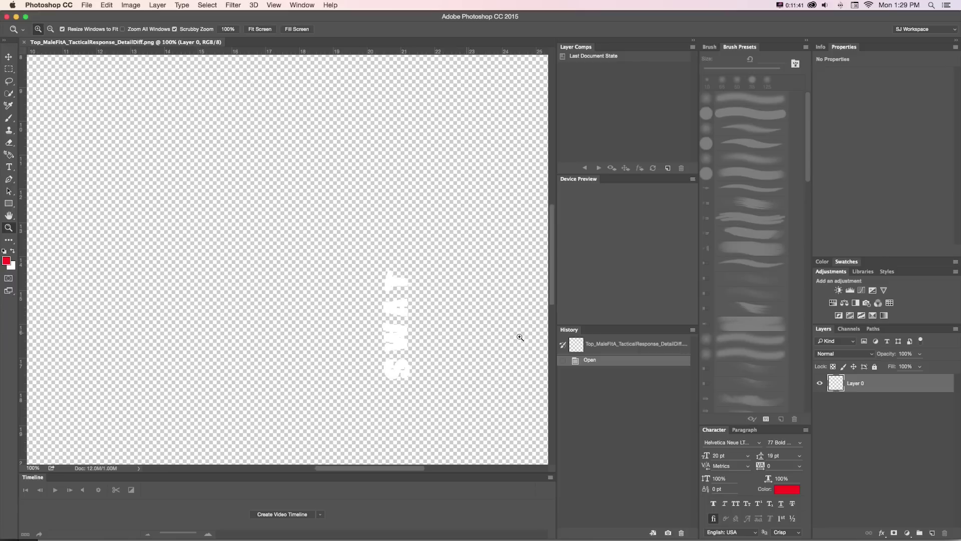
key(v)
super+click(839, 384)
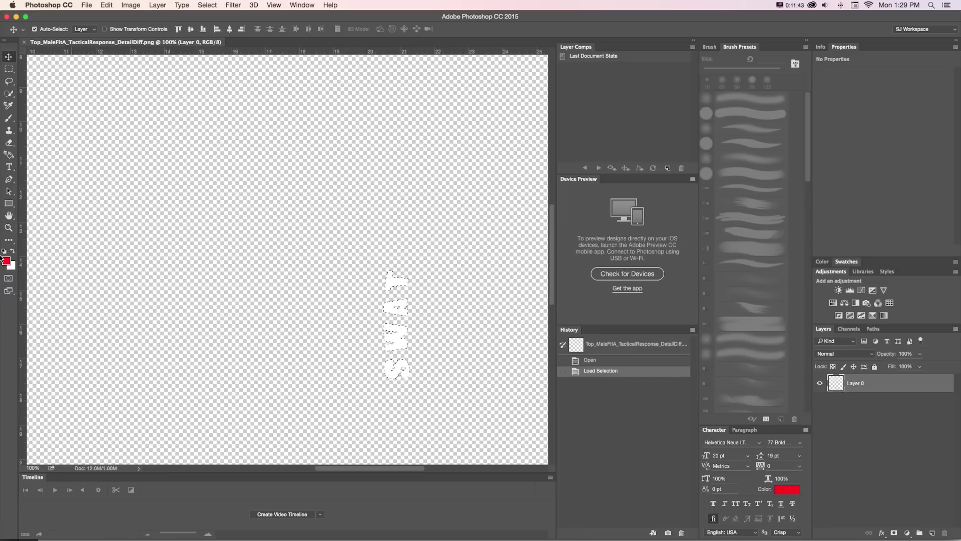
- Fill the SWAT lettering with red, deselect, and save the texture
click(5, 259)
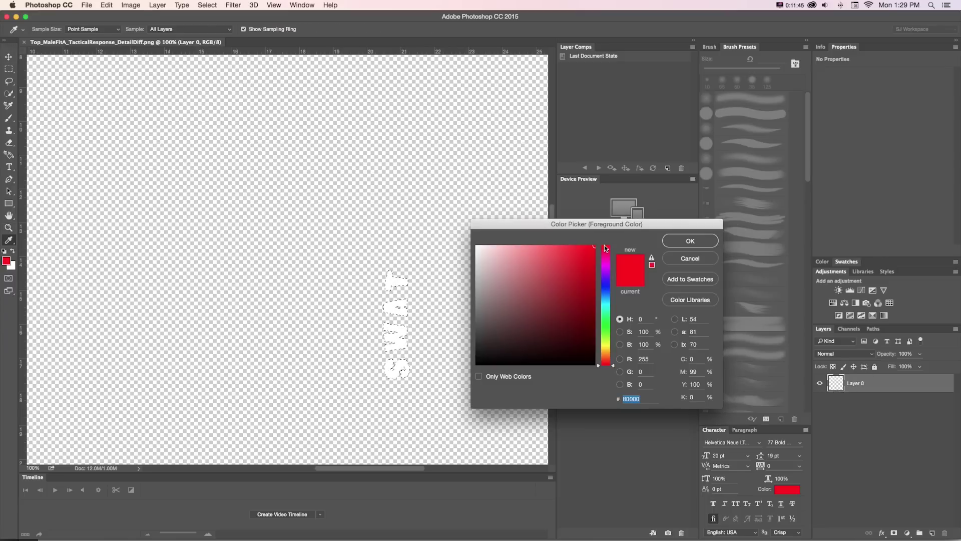
click(684, 243)
key(alt+BackSpace)
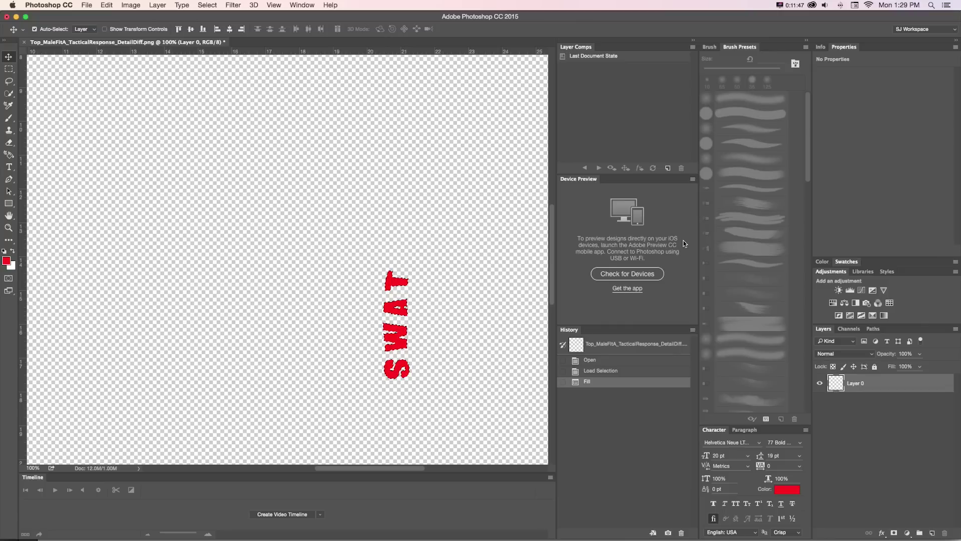
key(super+d)
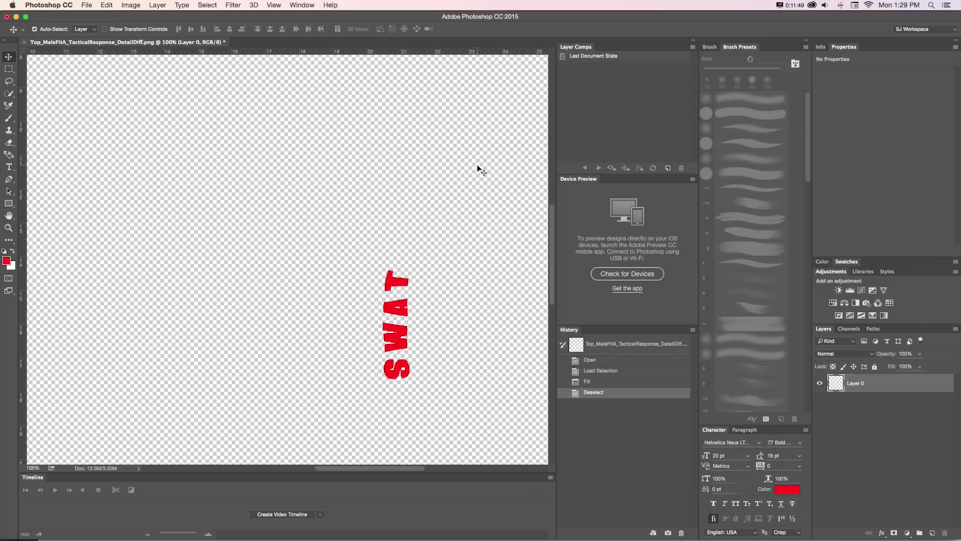
key(super+s)
key(super+Tab)
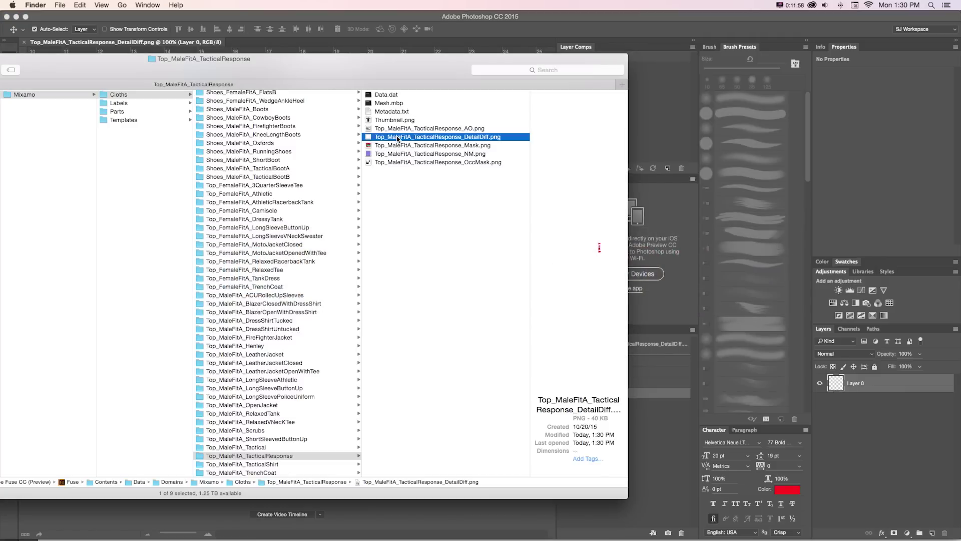
- Preview the OccMask, DetailDiff, AO and Mask textures, then select DetailDiff.png
click(425, 162)
click(414, 137)
click(415, 129)
click(418, 145)
click(419, 137)
- Set DetailDiff.png to Read only for everyone and the owner in Get Info
key(super+i)
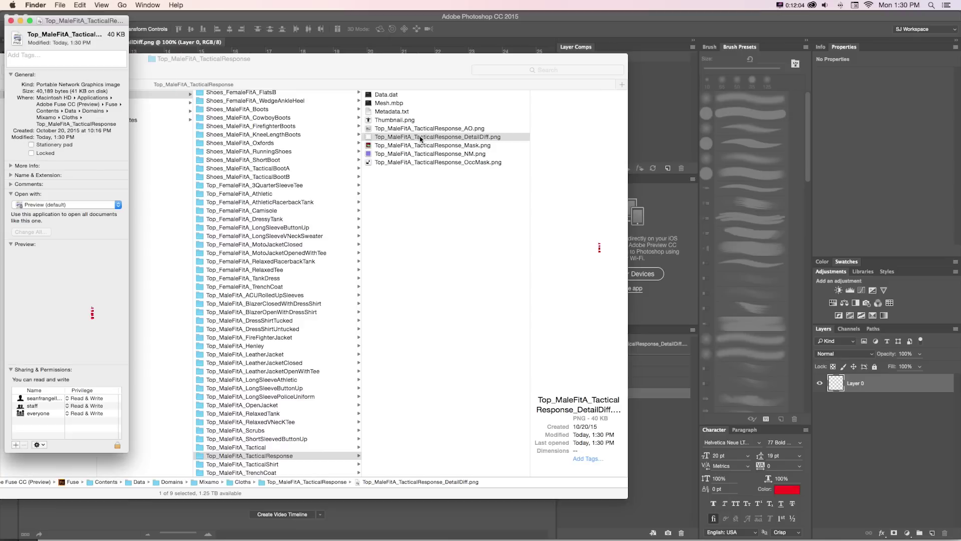
click(80, 413)
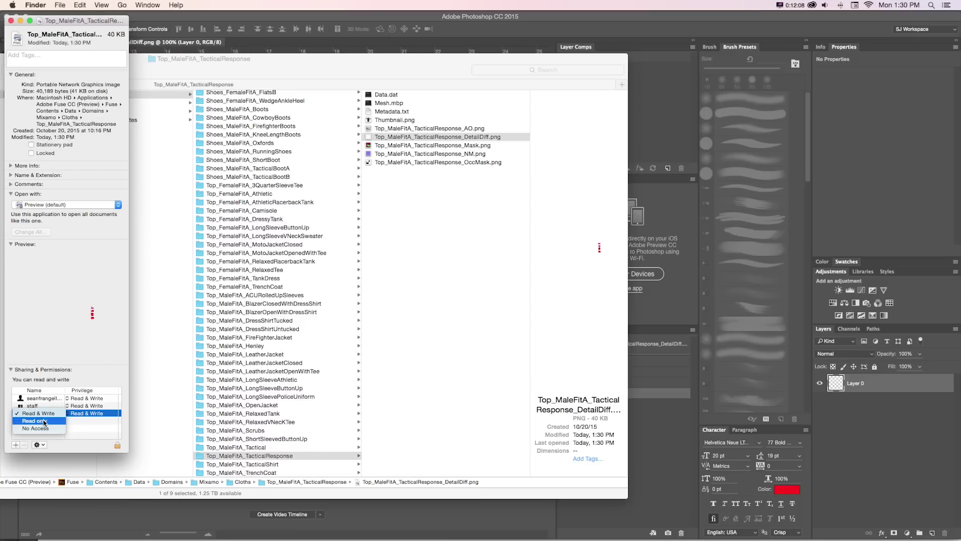
click(43, 422)
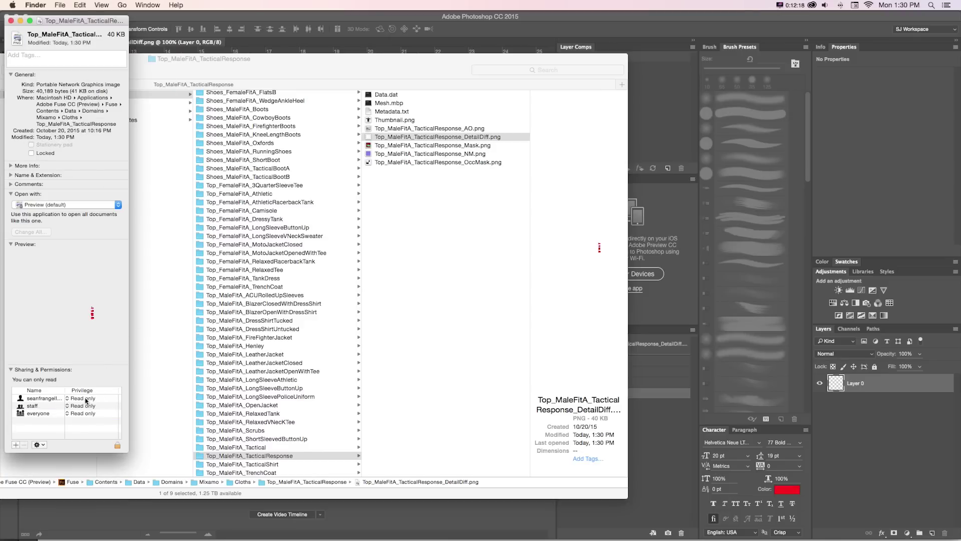
click(83, 398)
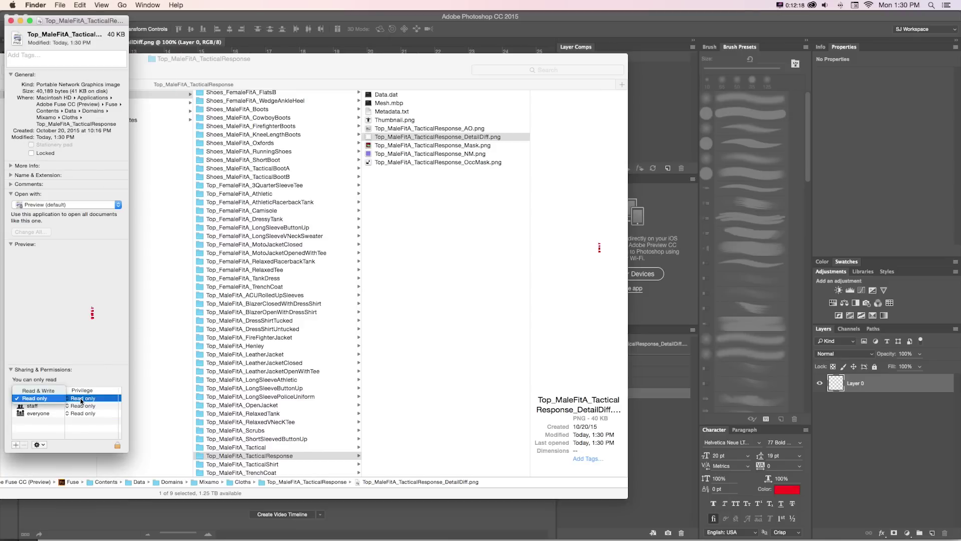
click(54, 401)
click(336, 20)
- Close the DetailDiff document and reopen DetailDiff.png in Photoshop
key(super+w)
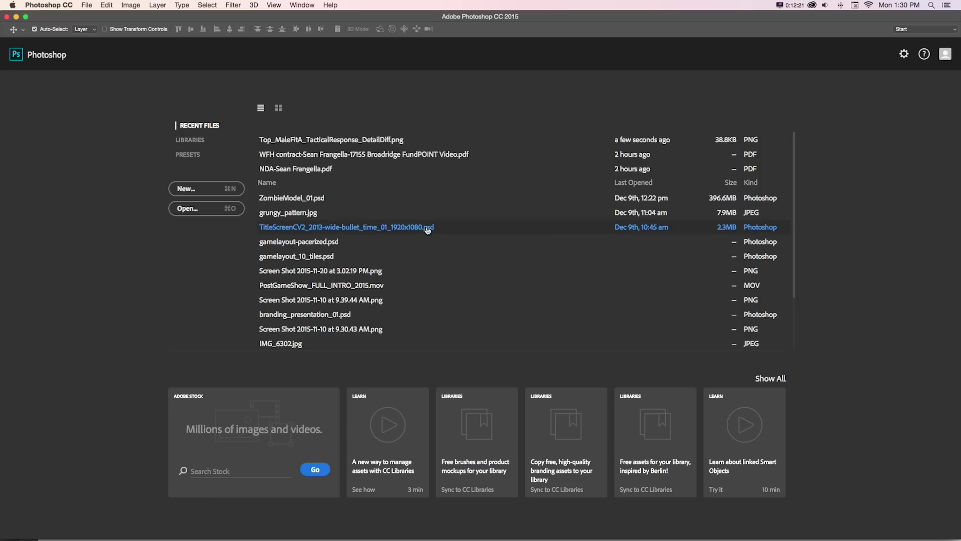
key(super+Tab)
drag(409, 138, 453, 529)
- Fill the lettering with the background colour and attempt a save, dismissing the locked-file error
key(super+BackSpace)
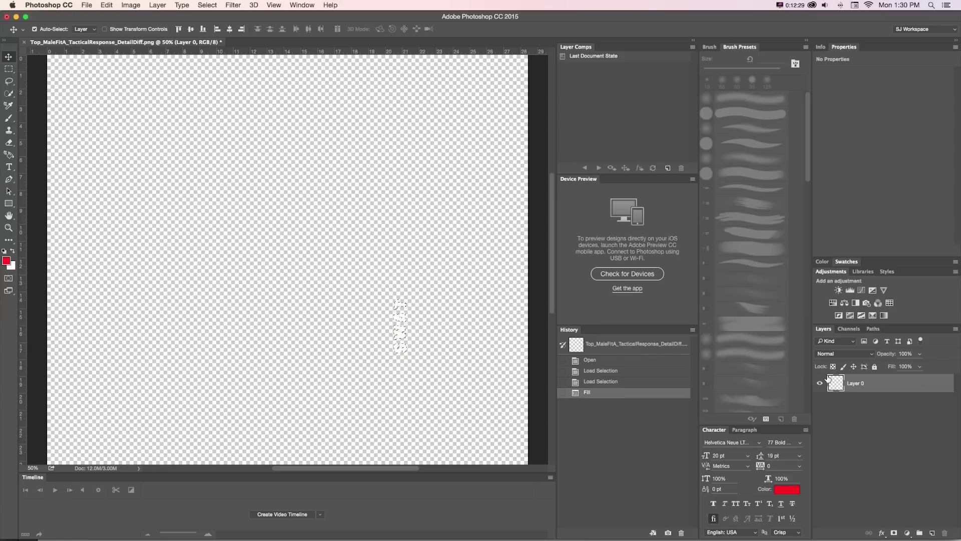
click(87, 5)
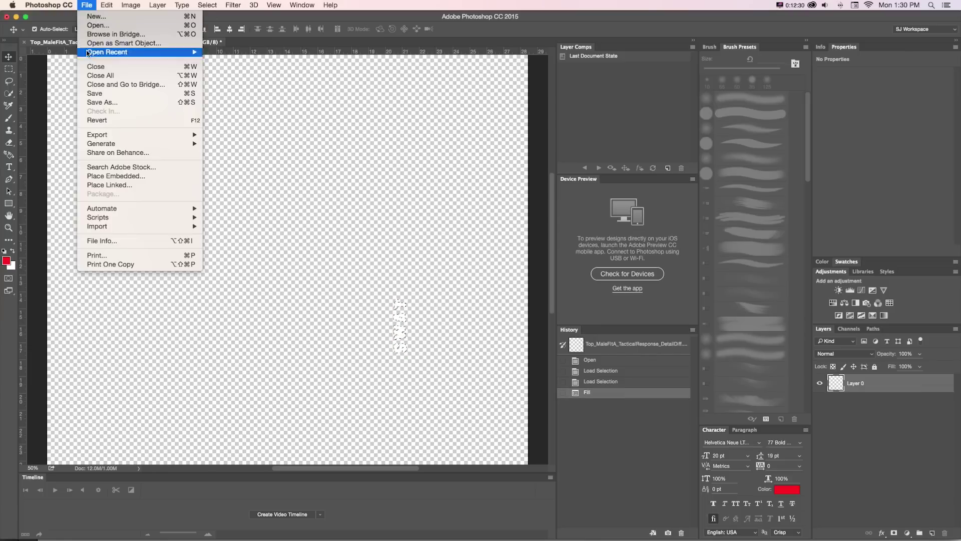
click(95, 93)
drag(491, 117, 419, 104)
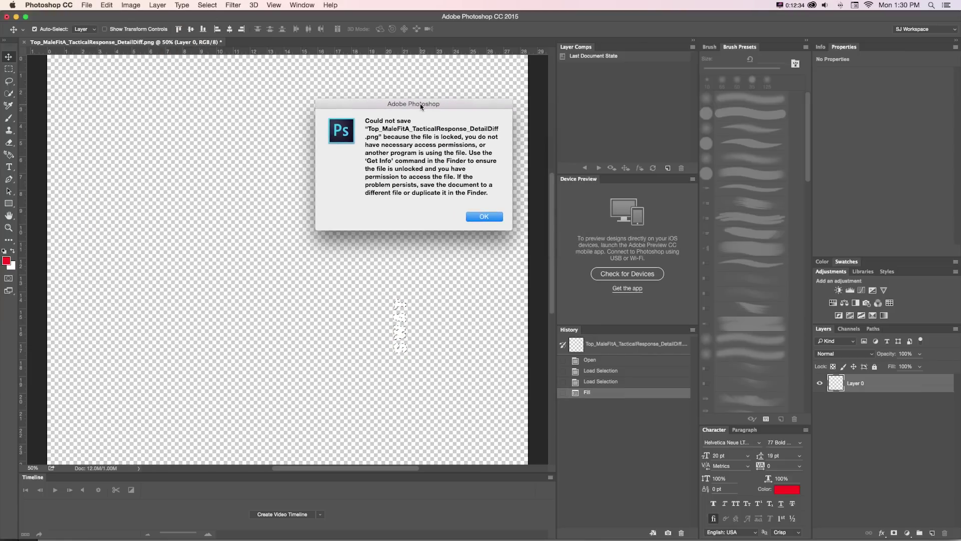
key(Return)
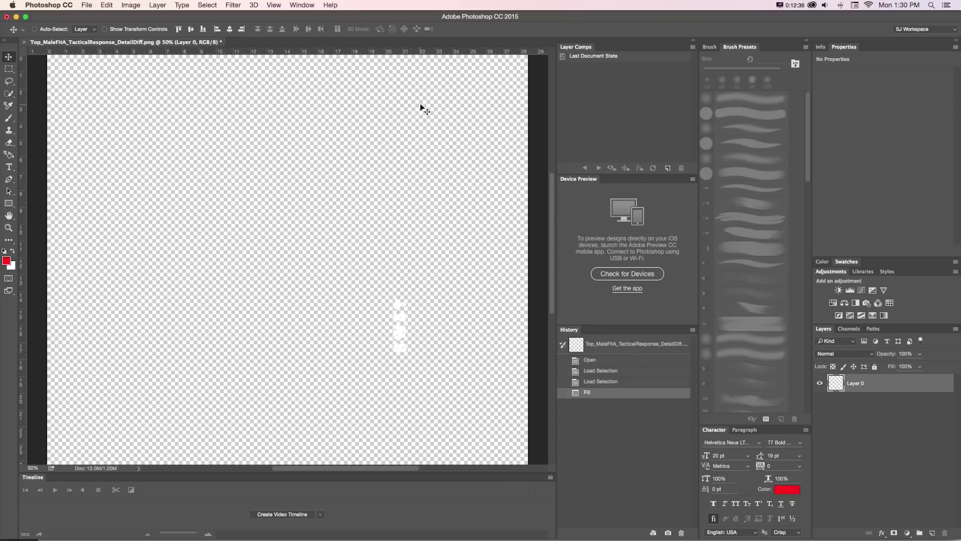
key(super+Tab)
key(super+i)
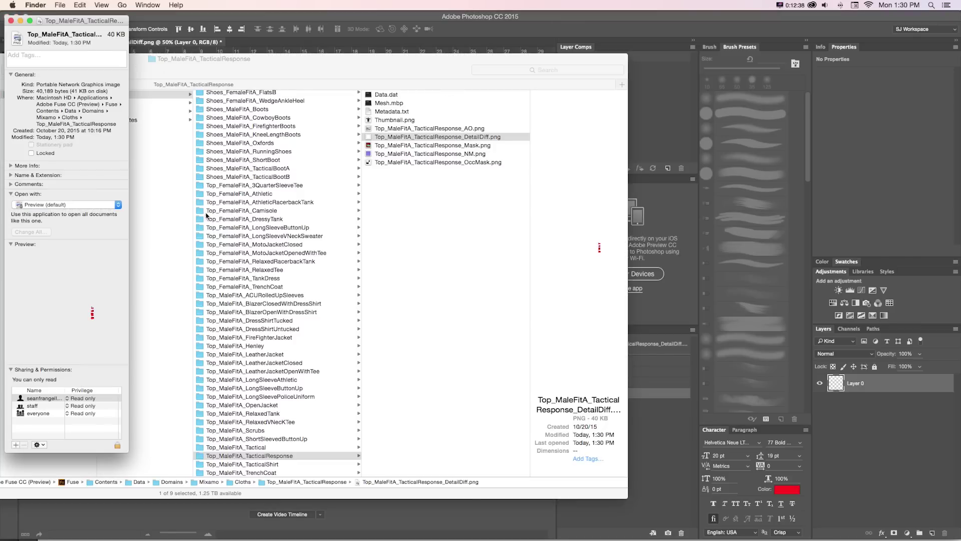
- Give owner, staff and everyone Read & Write access to DetailDiff.png
click(83, 399)
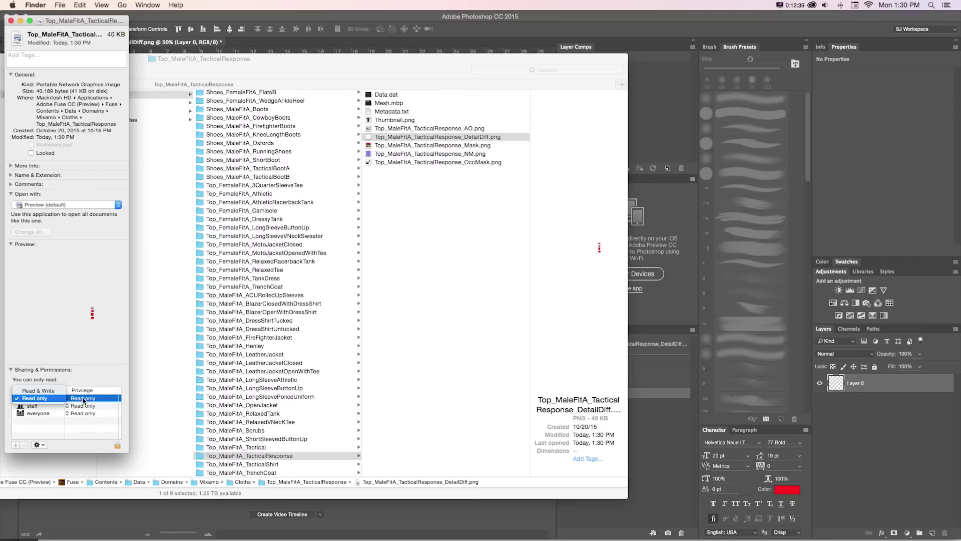
click(56, 390)
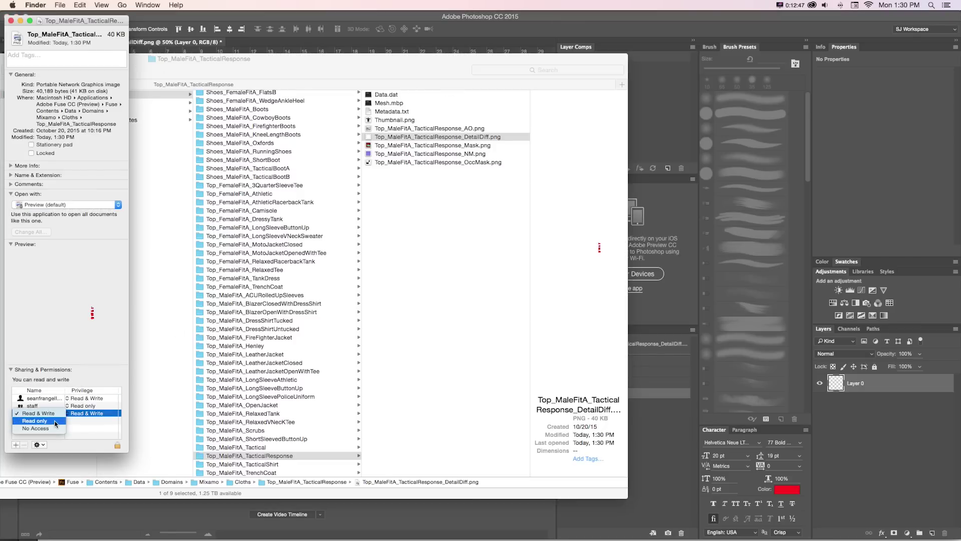
click(78, 410)
click(50, 398)
click(80, 413)
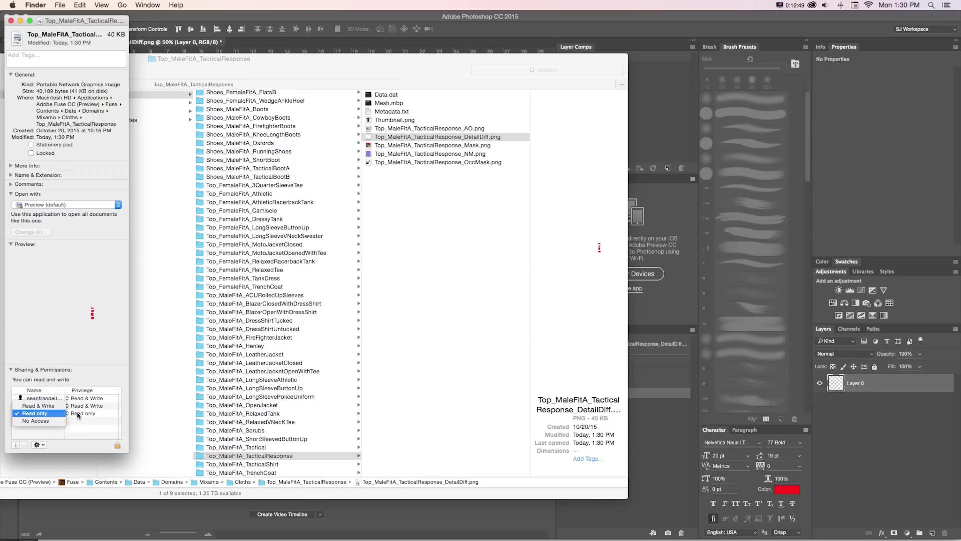
click(52, 406)
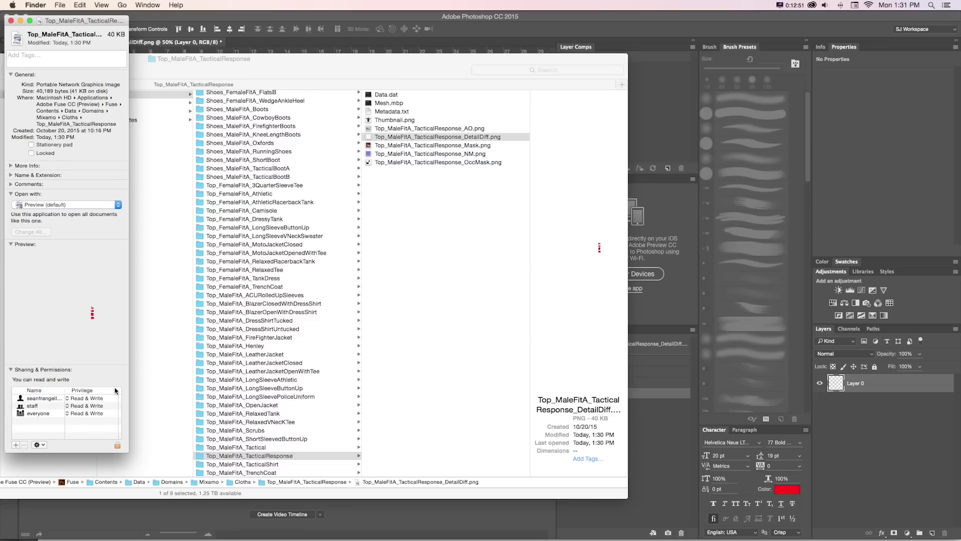
click(11, 20)
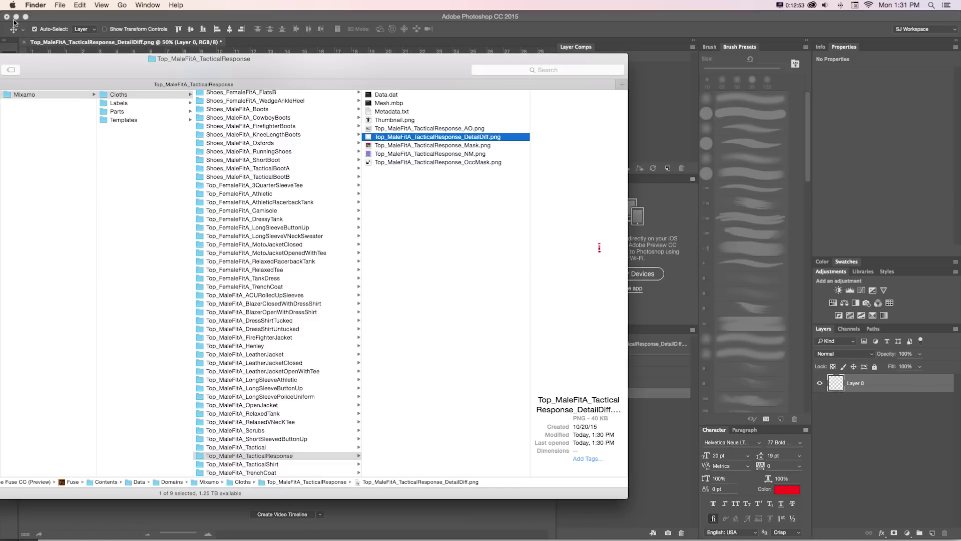
- Refill the SWAT selection red in Photoshop, deselect, and save
click(255, 22)
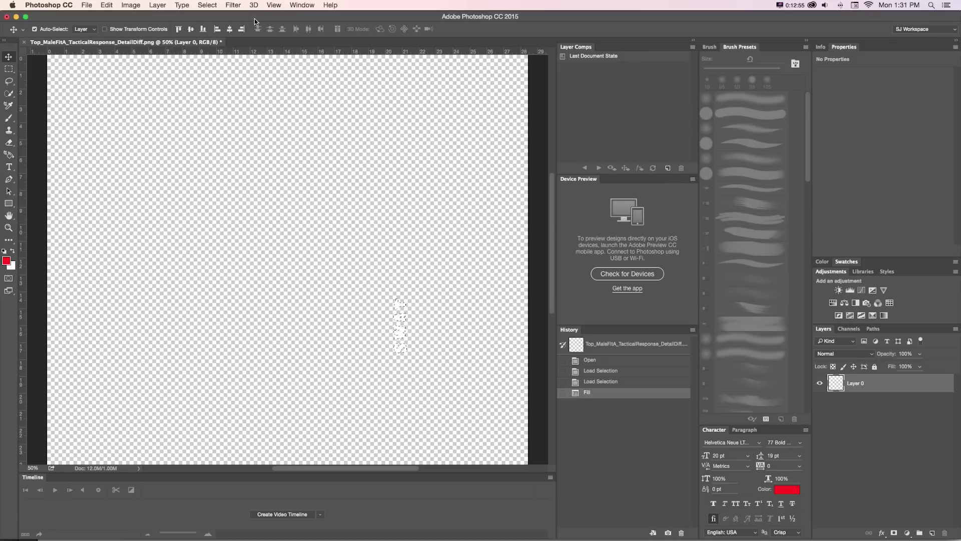
key(alt+BackSpace)
key(super+d)
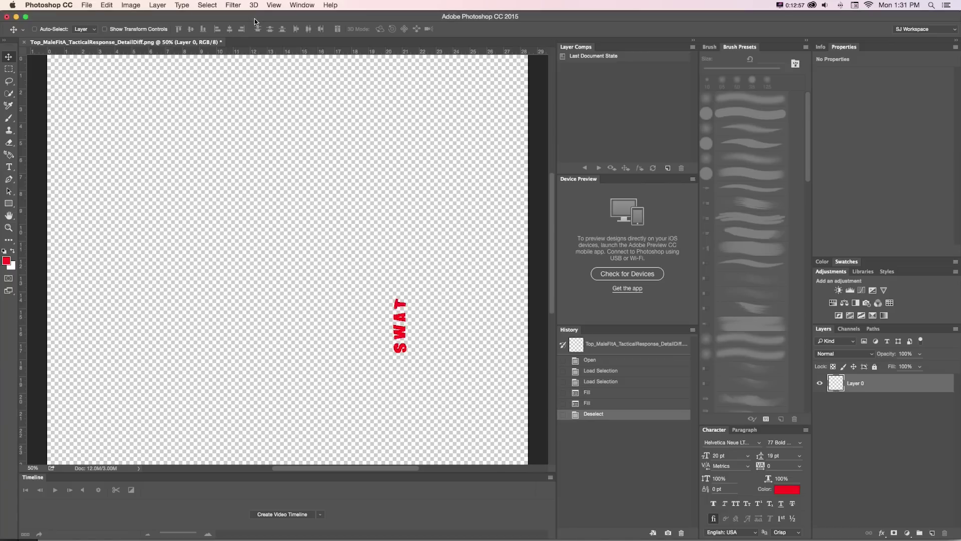
key(super+Tab)
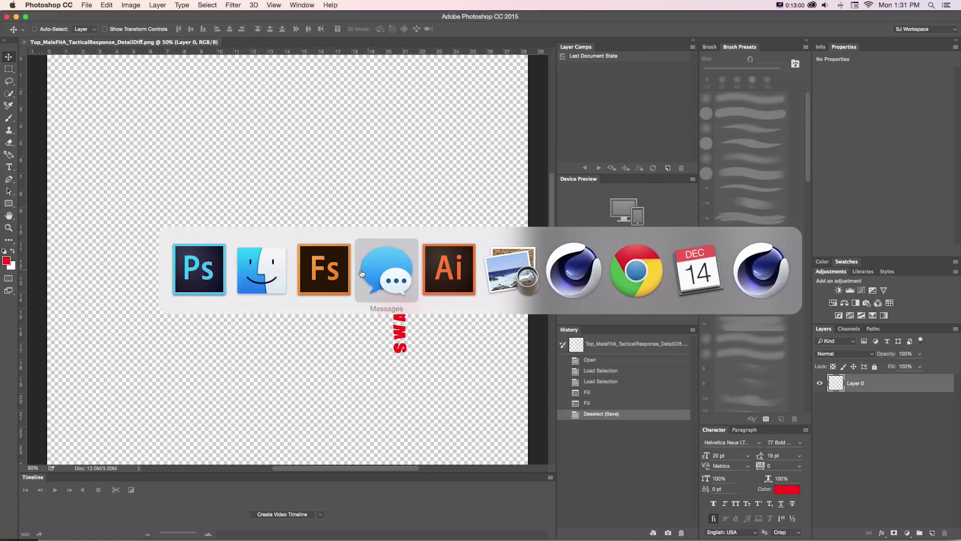
- Save the Fuse model and quit Fuse, keeping its changes
click(54, 5)
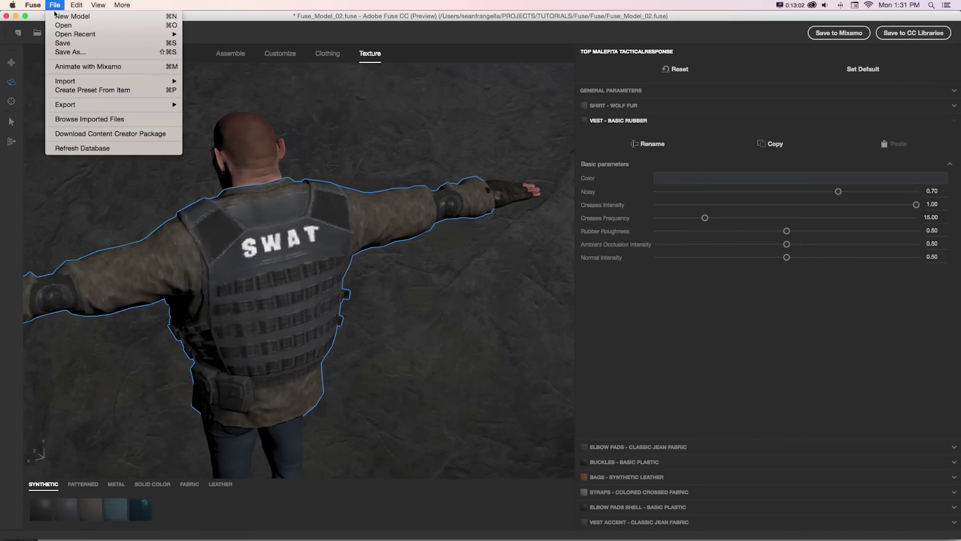
click(51, 3)
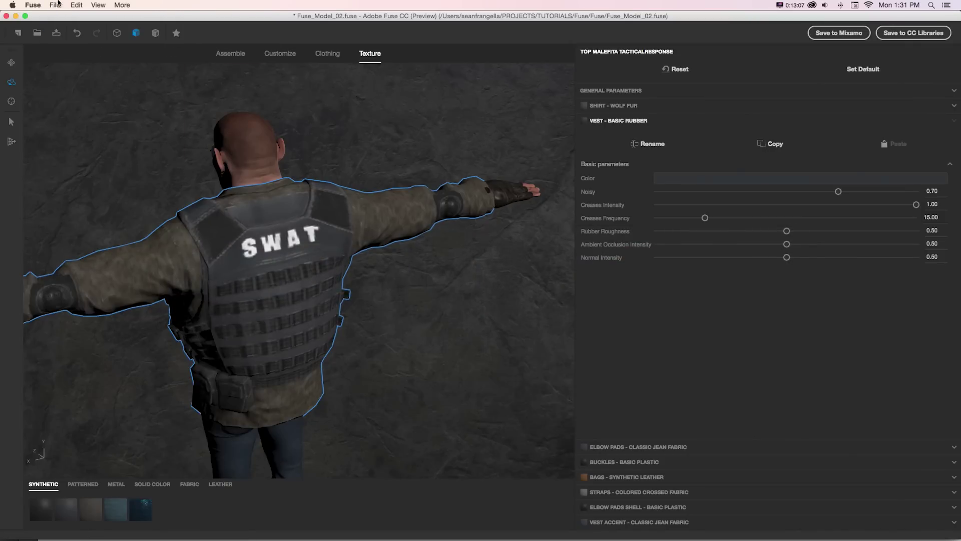
click(54, 5)
mouse_move(30, 5)
click(27, 92)
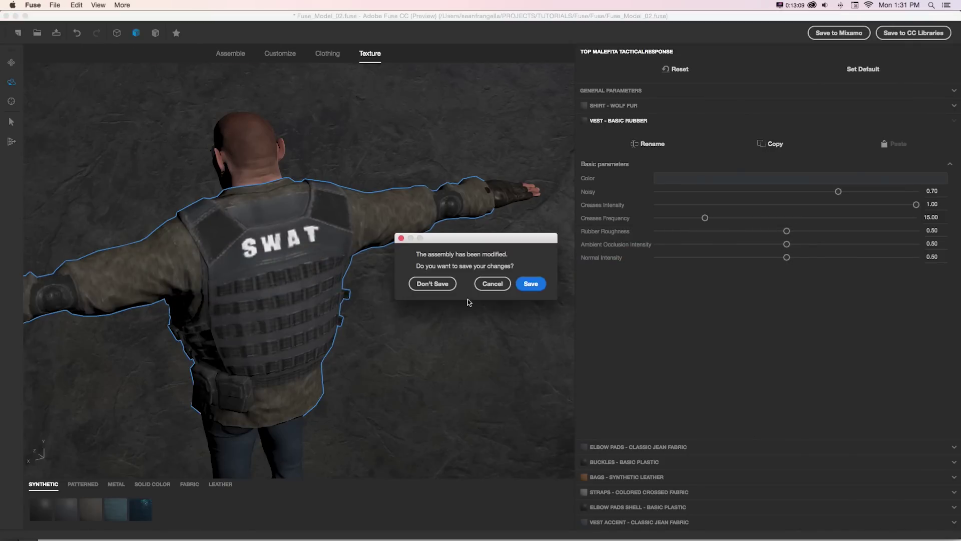
click(530, 281)
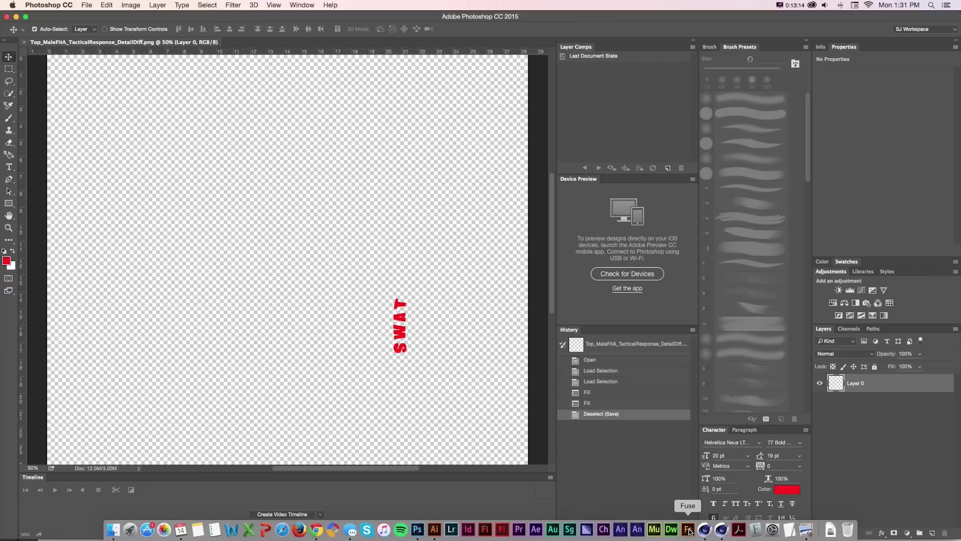
- Relaunch Fuse and reopen Fuse_Model_02.fuse from recent models
click(689, 530)
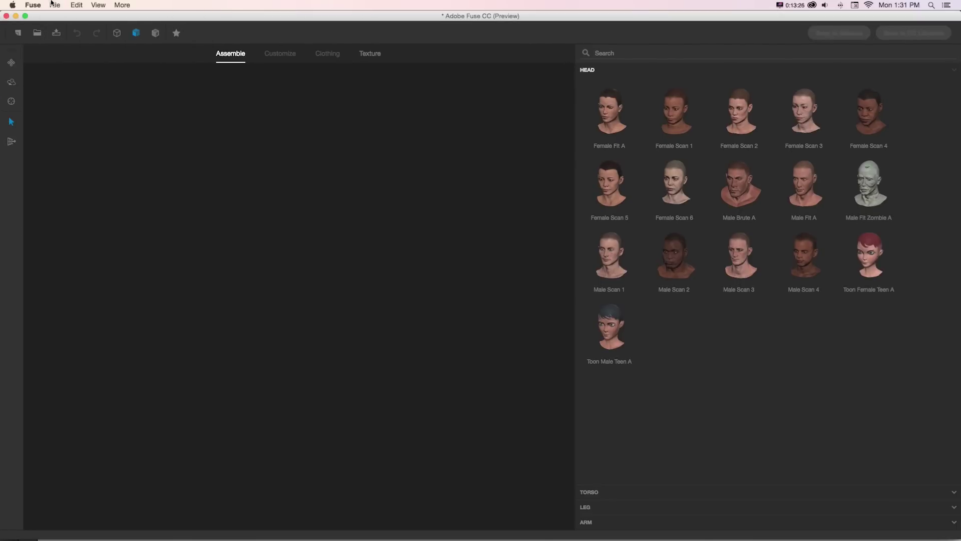
click(52, 4)
mouse_move(69, 36)
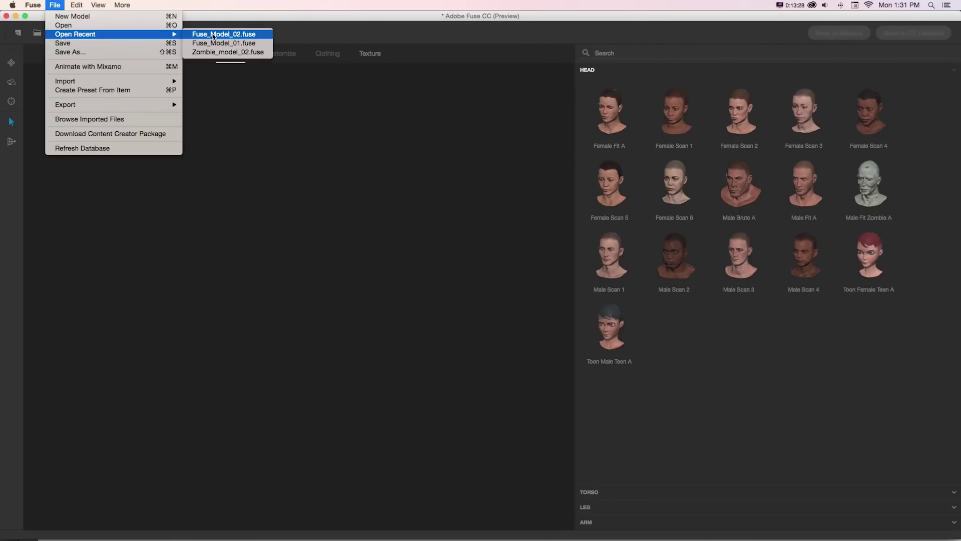
click(213, 35)
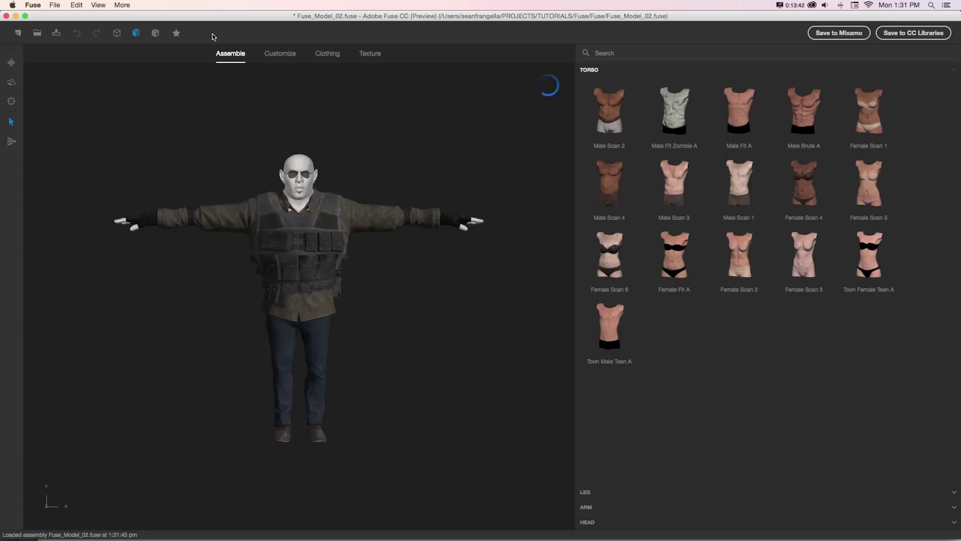
- Orbit, pan and zoom to inspect the red SWAT lettering on the vest's back
drag(375, 144, 263, 164)
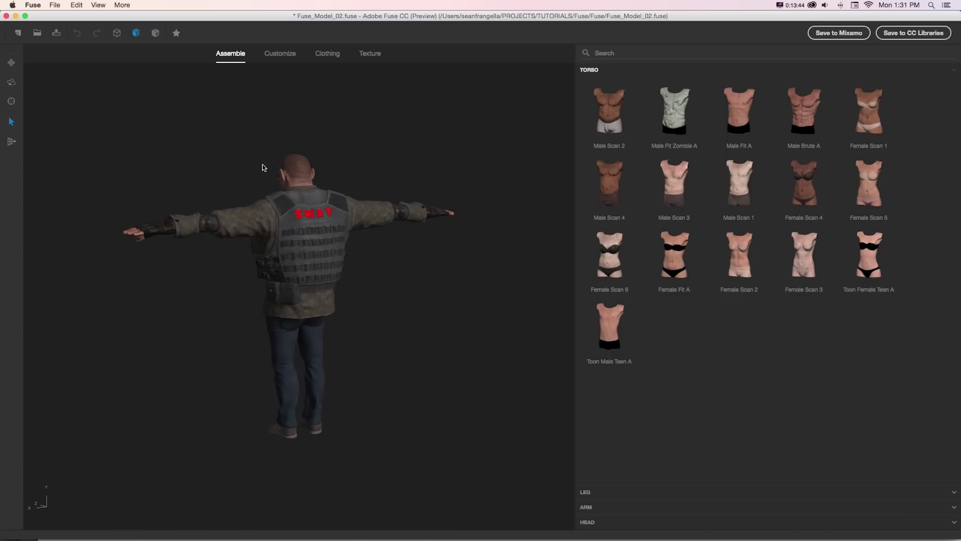
scroll(262, 165, up, 3)
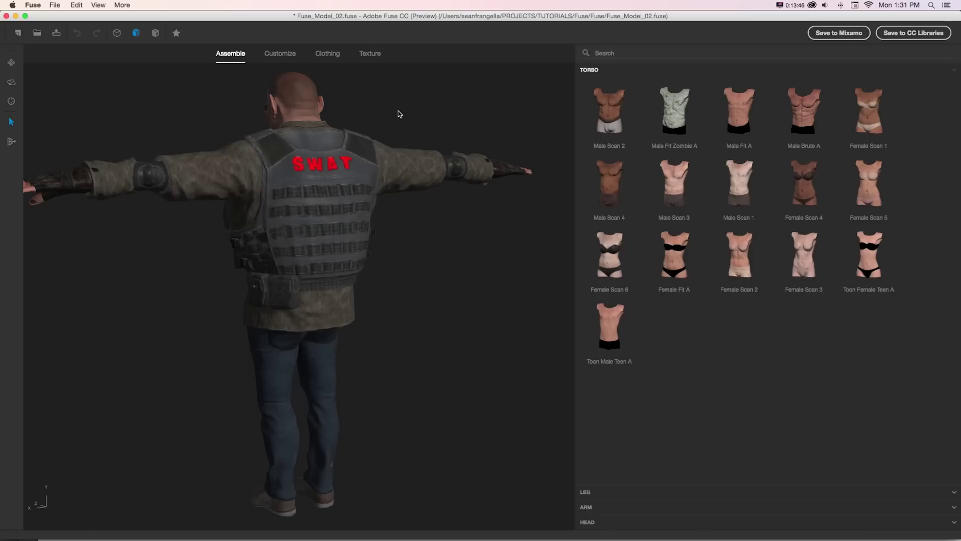
drag(391, 104, 394, 112)
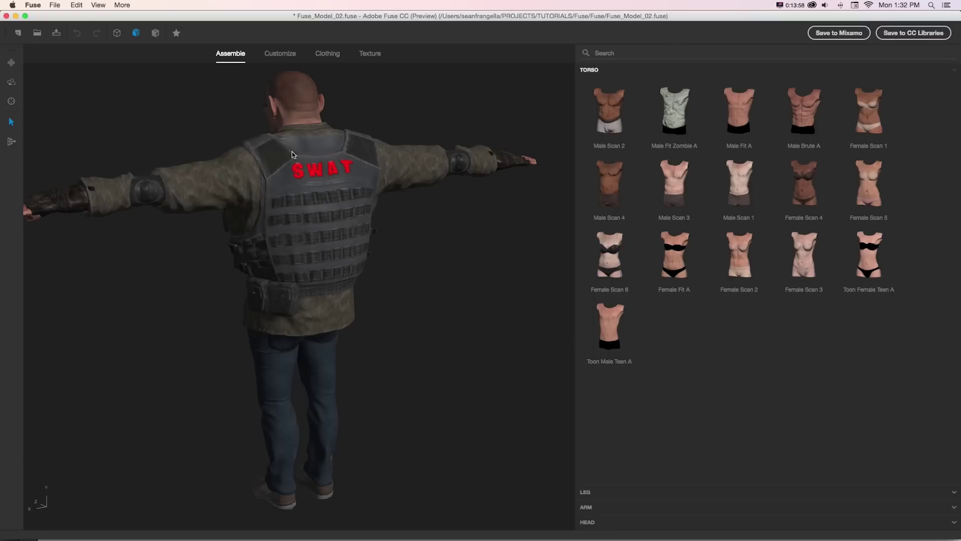
click(11, 62)
drag(148, 106, 154, 136)
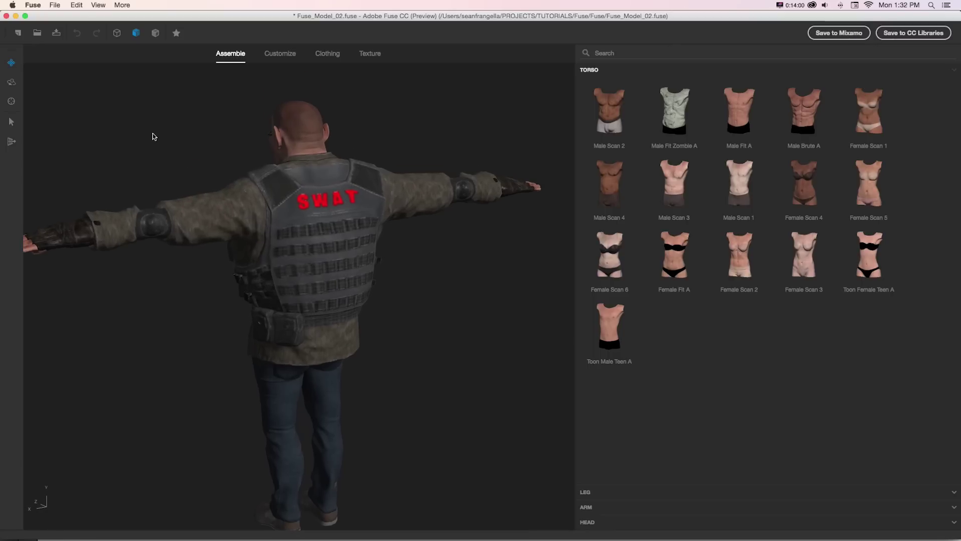
scroll(346, 179, up, 3)
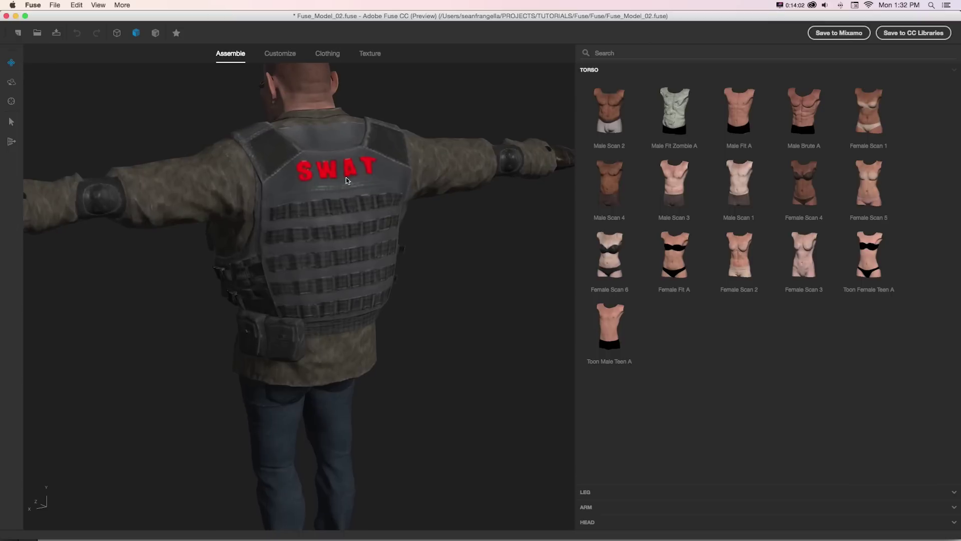
key(super+Tab)
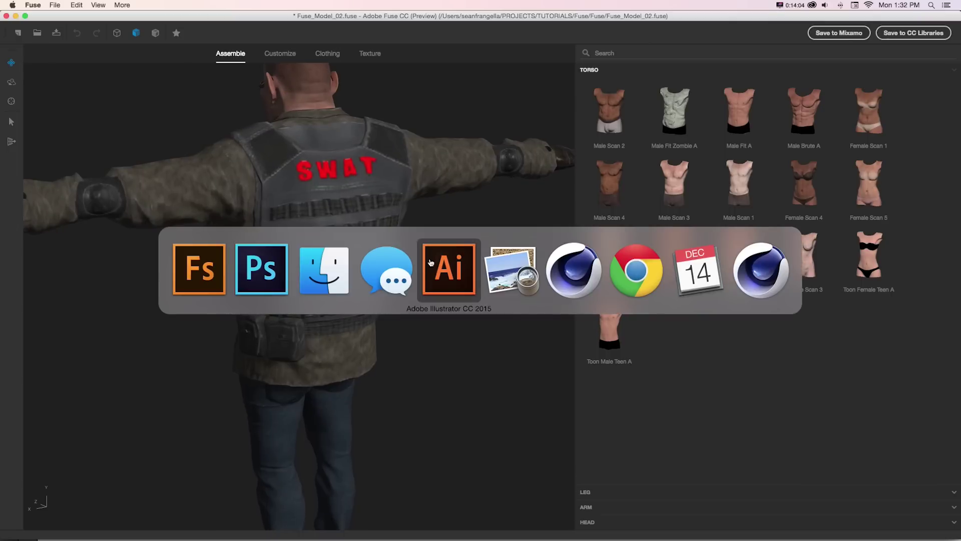
- Set the grouped SF monogram's fill to white in Illustrator's Color Picker
click(451, 270)
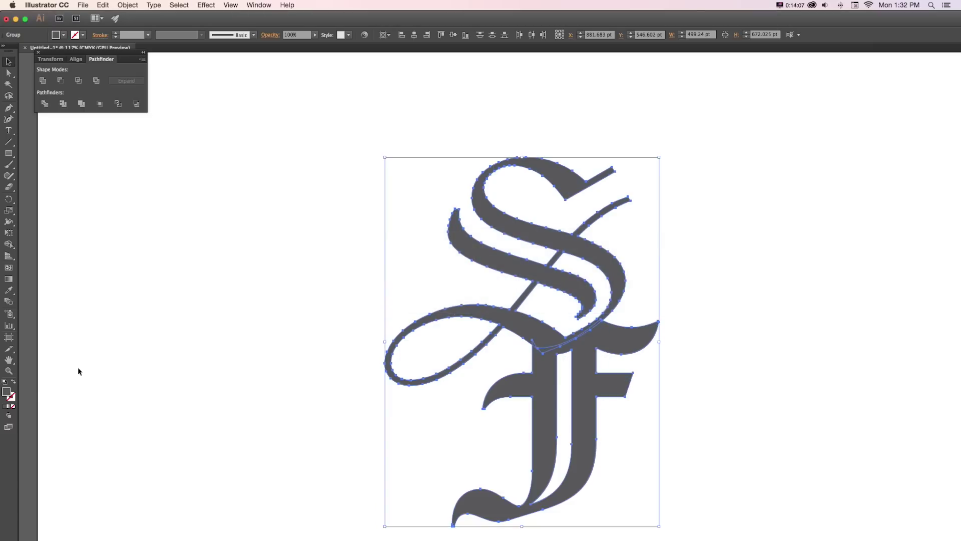
double_click(5, 395)
click(482, 283)
click(693, 290)
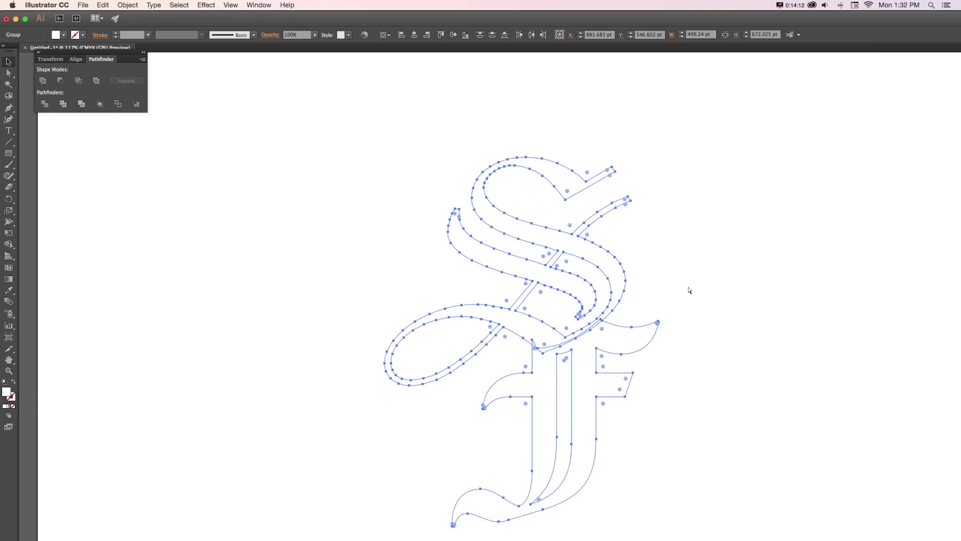
key(super+Tab)
key(super+Tab)
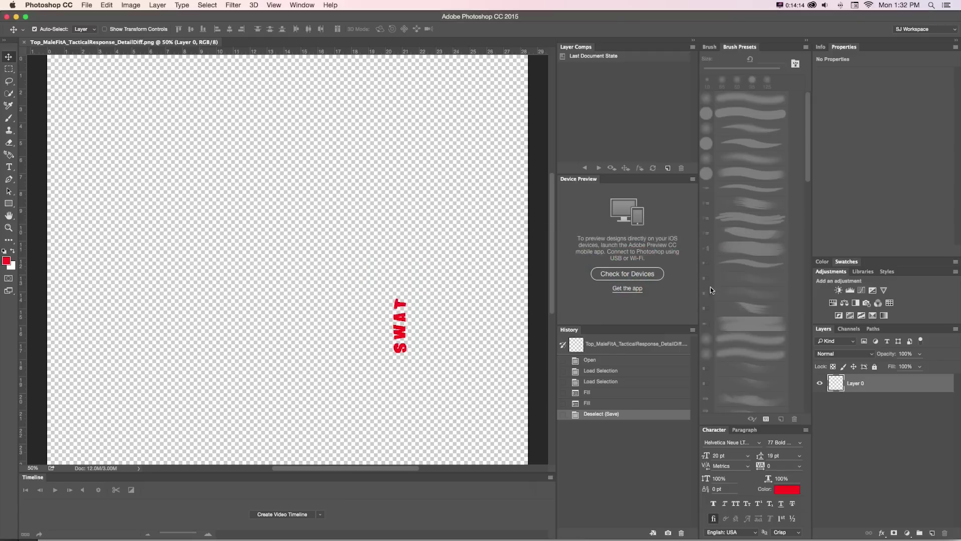
- Paste the SF monogram as a smart object and rotate it above the red SWAT lettering
key(super+plus)
key(super+v)
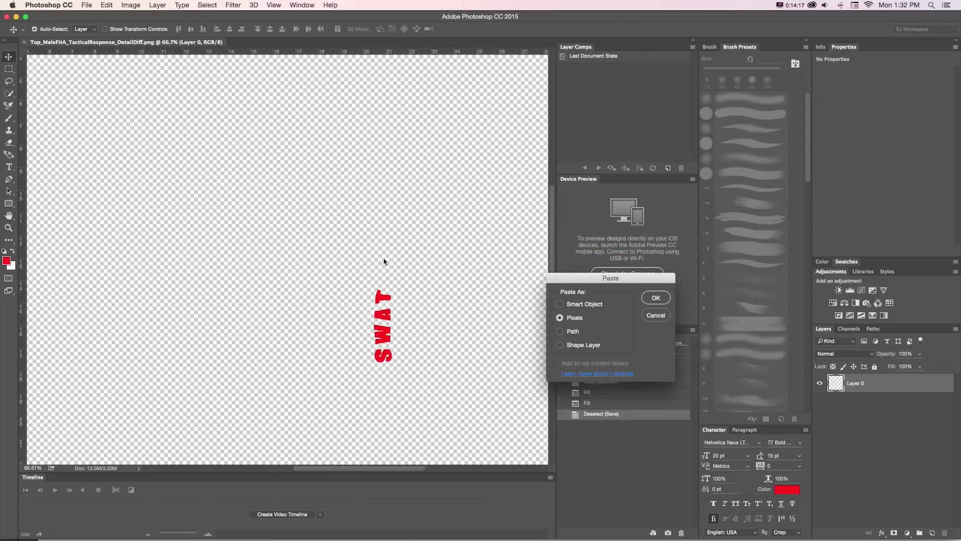
click(577, 304)
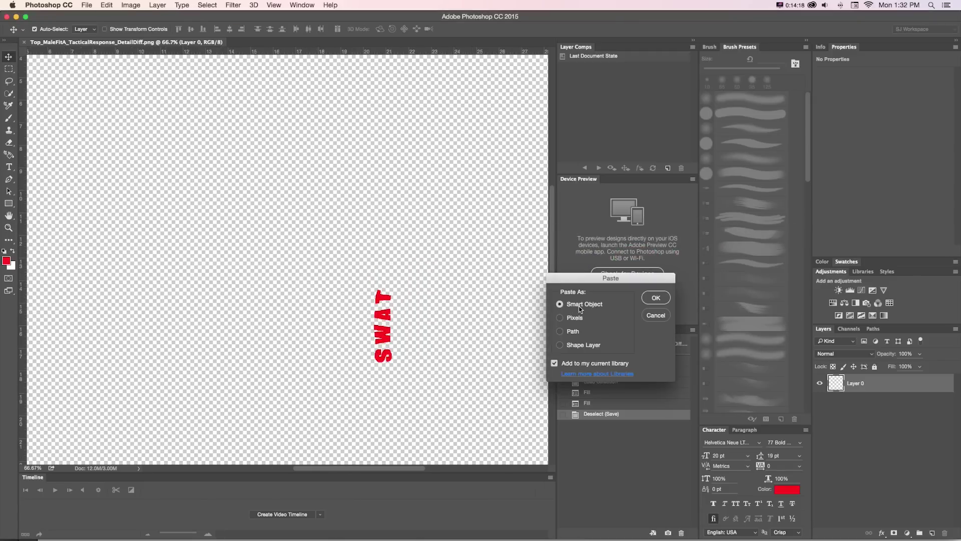
click(656, 297)
drag(200, 146, 399, 275)
key(Escape)
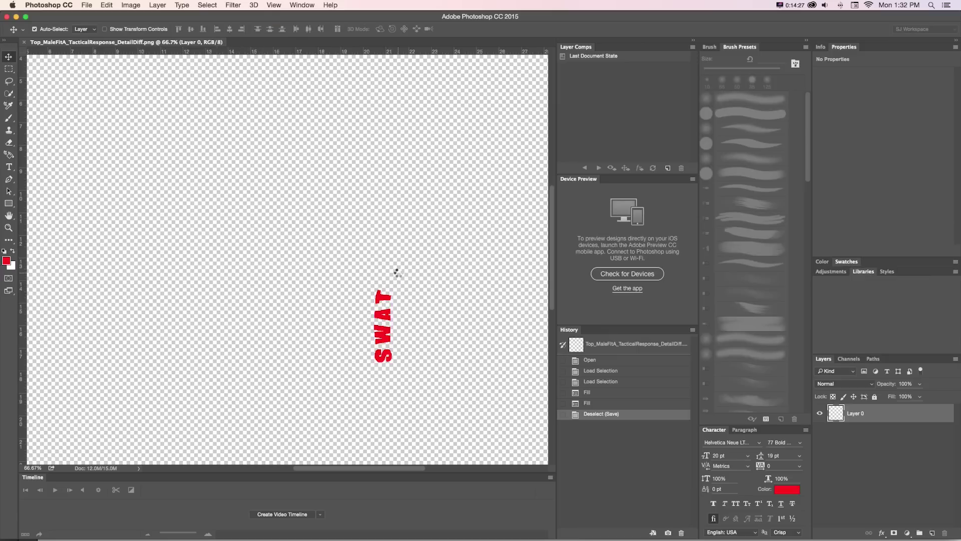
- Duplicate the emblem below SWAT, merge all three layers, and quit Fuse to reload
key(super+j)
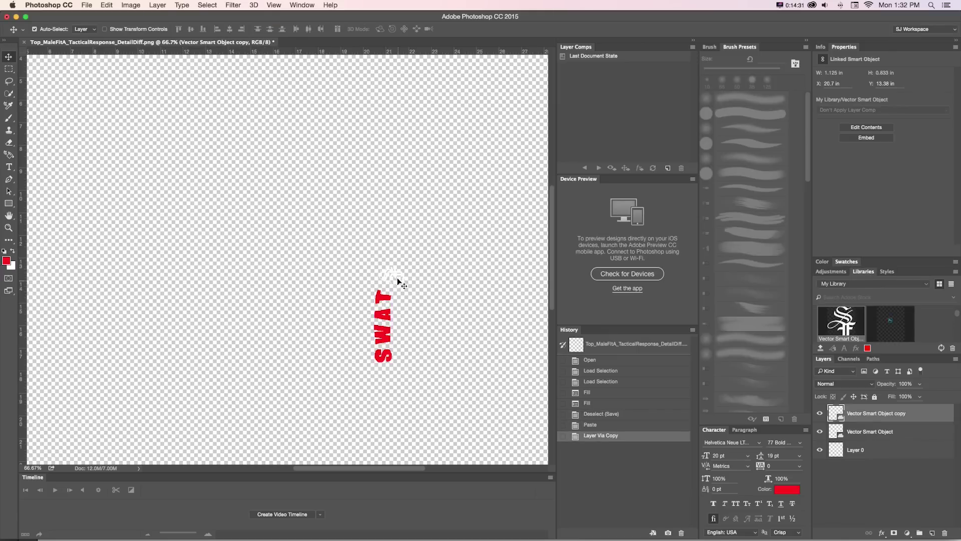
key(super)
drag(398, 284, 398, 384)
shift+click(873, 450)
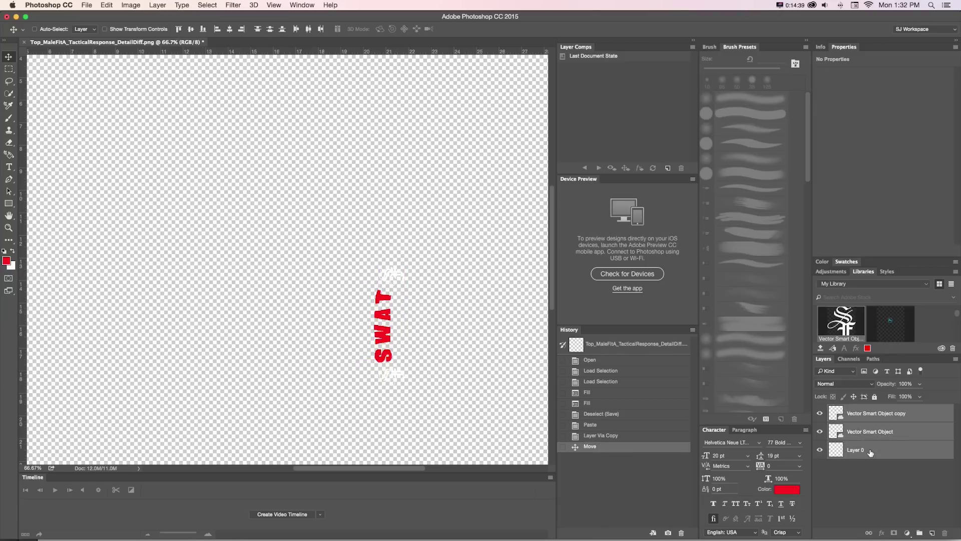
key(super+e)
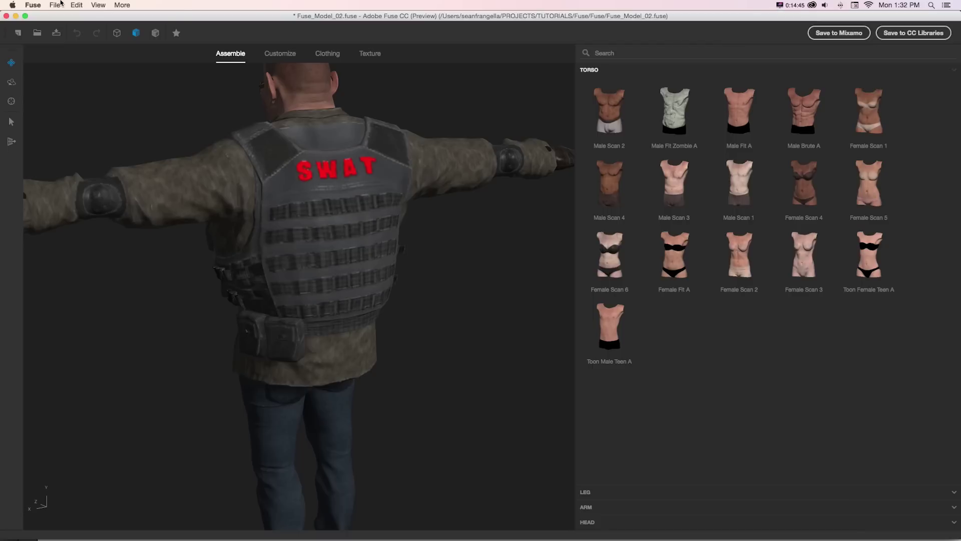
click(61, 3)
key(super+h)
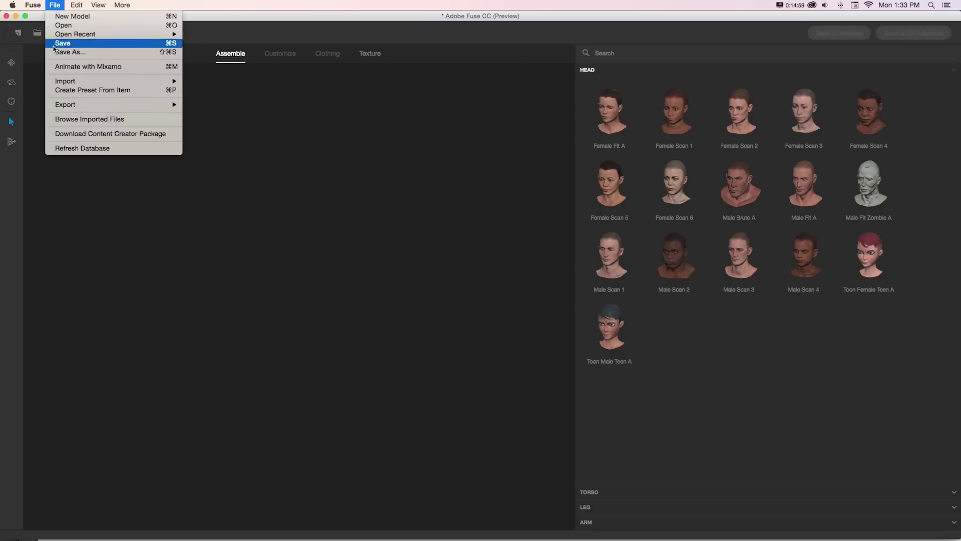
- Reopen Fuse_Model_02.fuse and orbit to check the white emblems on the vest back
mouse_move(85, 32)
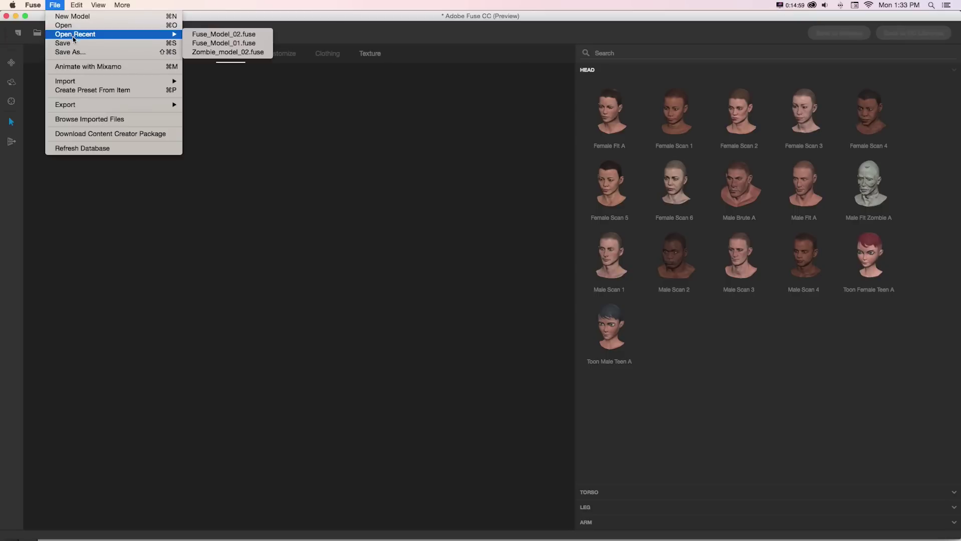
click(197, 34)
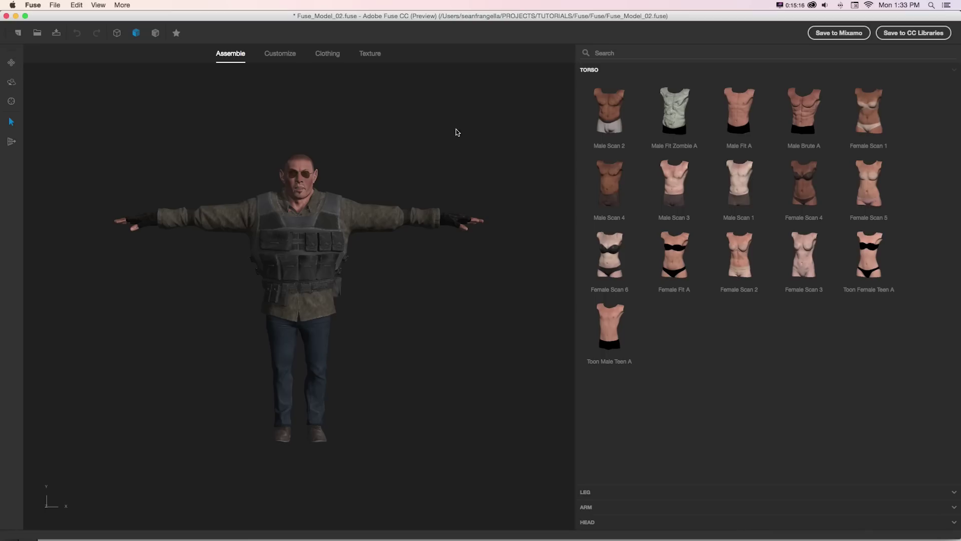
drag(455, 131, 298, 185)
scroll(375, 192, up, 3)
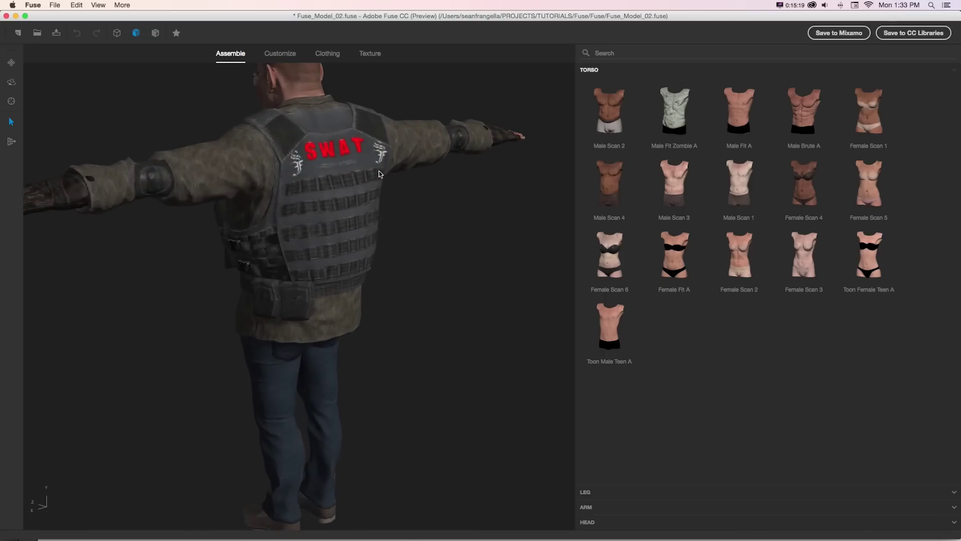
scroll(380, 170, up, 1)
scroll(380, 171, down, 5)
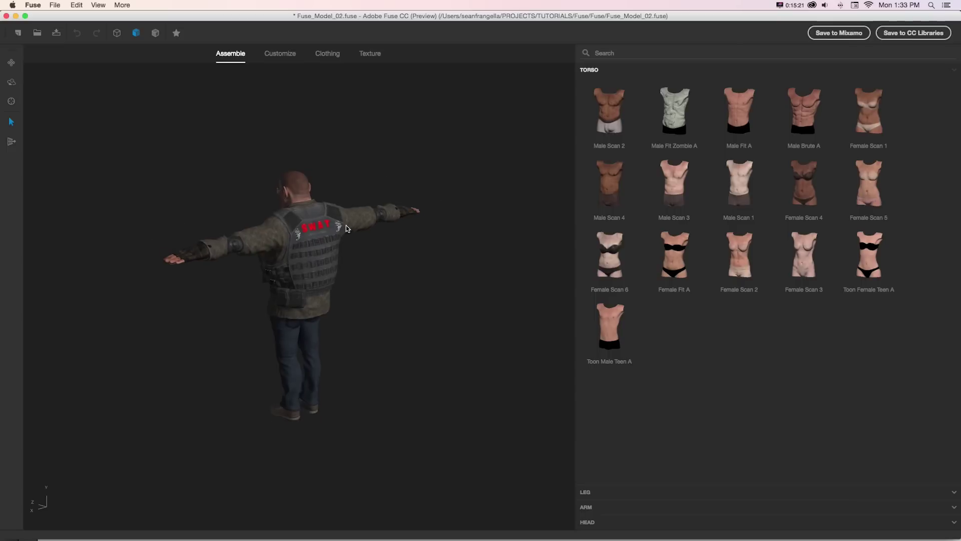
drag(257, 318, 447, 312)
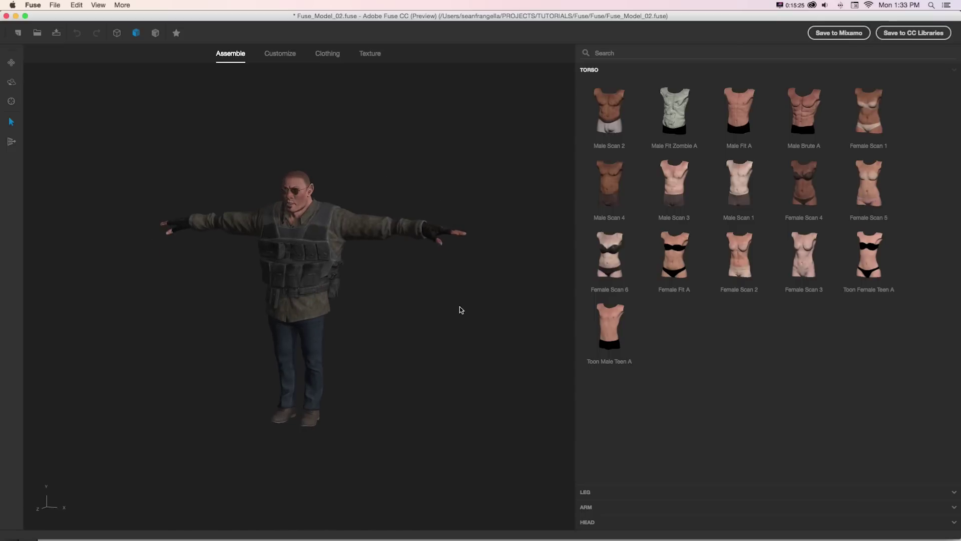
- Enter Texture mode and pan the model into view
click(370, 53)
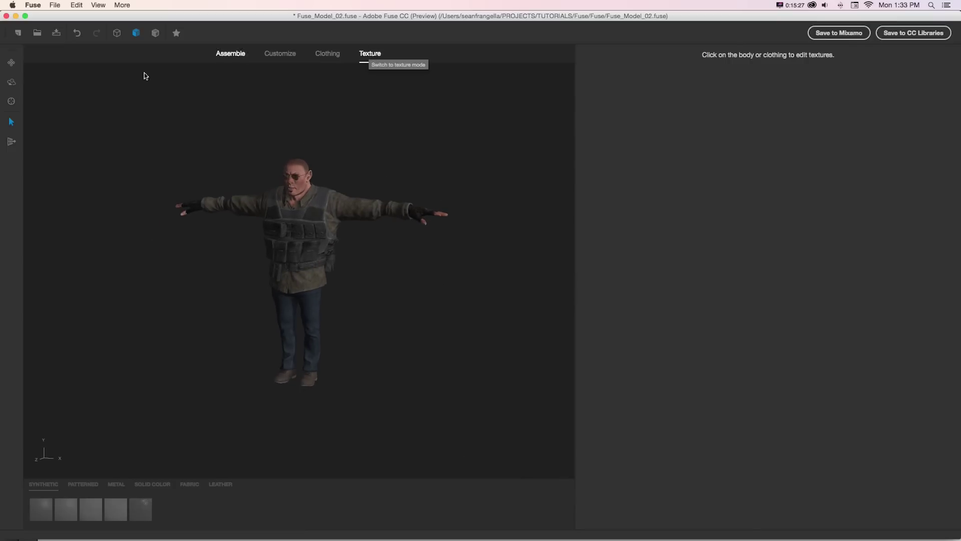
click(11, 62)
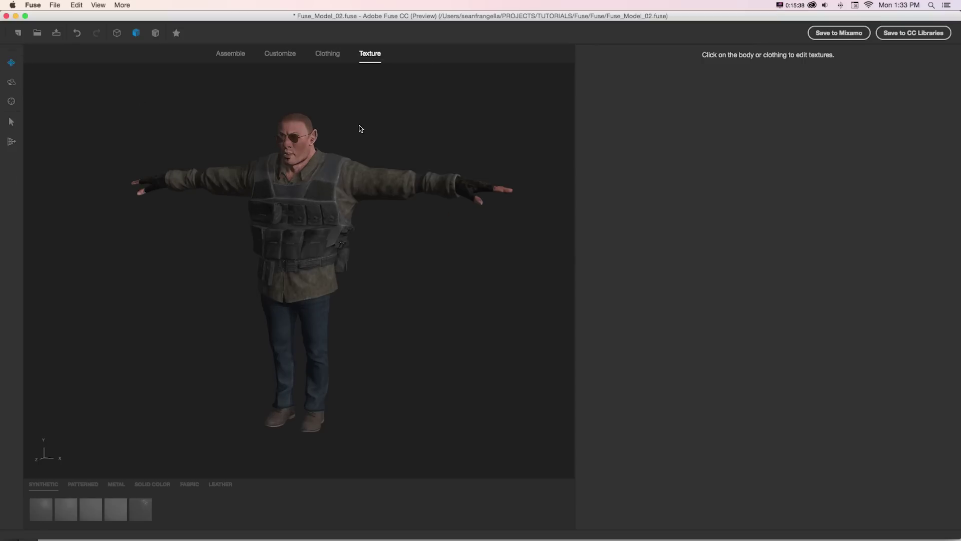
drag(358, 127, 103, 103)
click(11, 82)
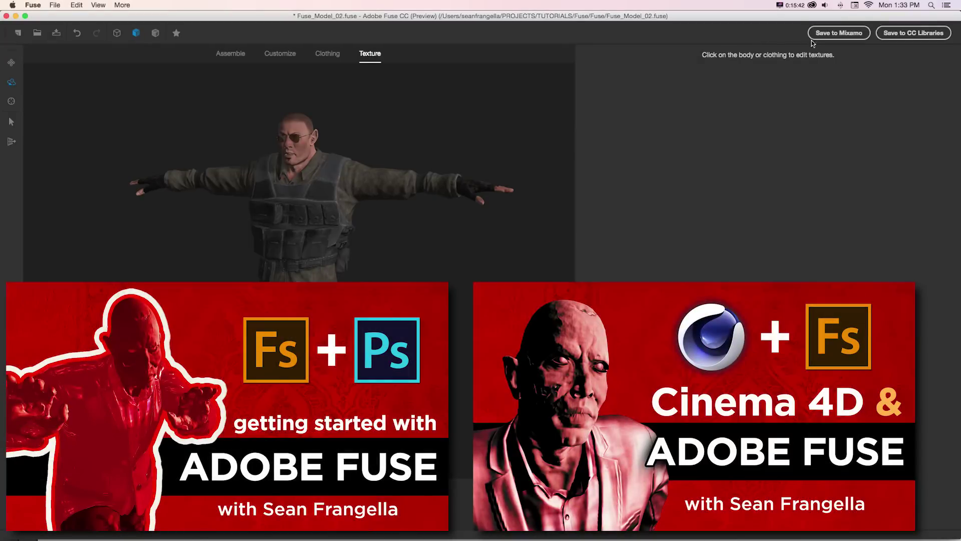
click(908, 32)
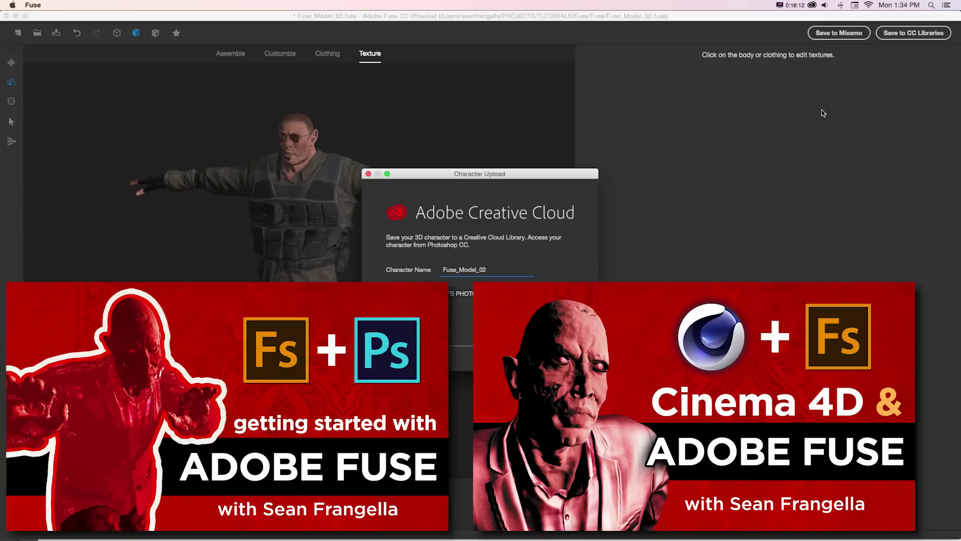
key(Return)
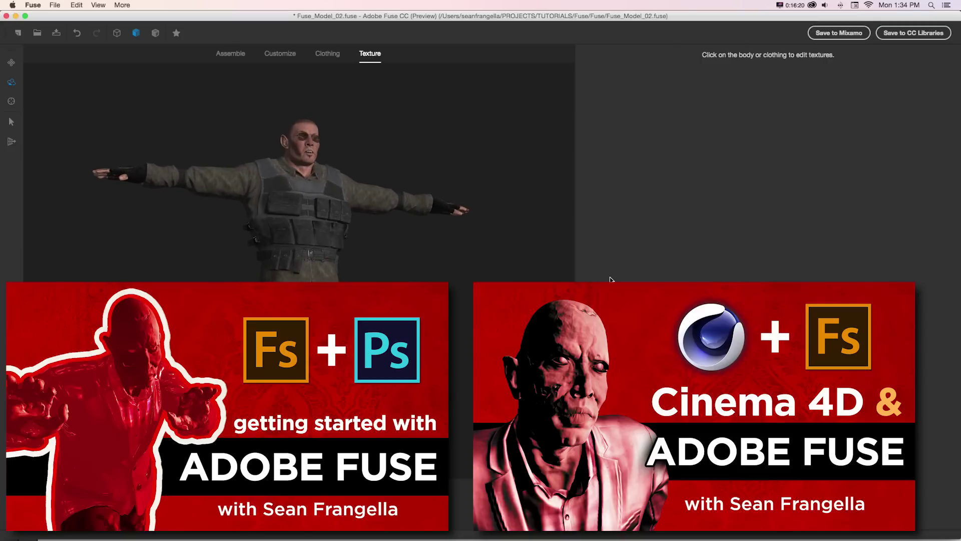
click(829, 34)
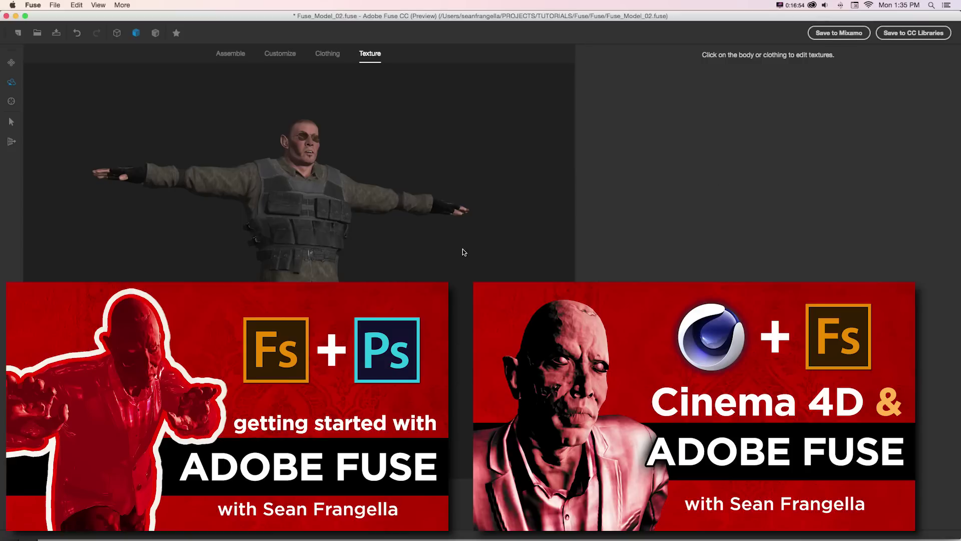
drag(360, 260, 453, 286)
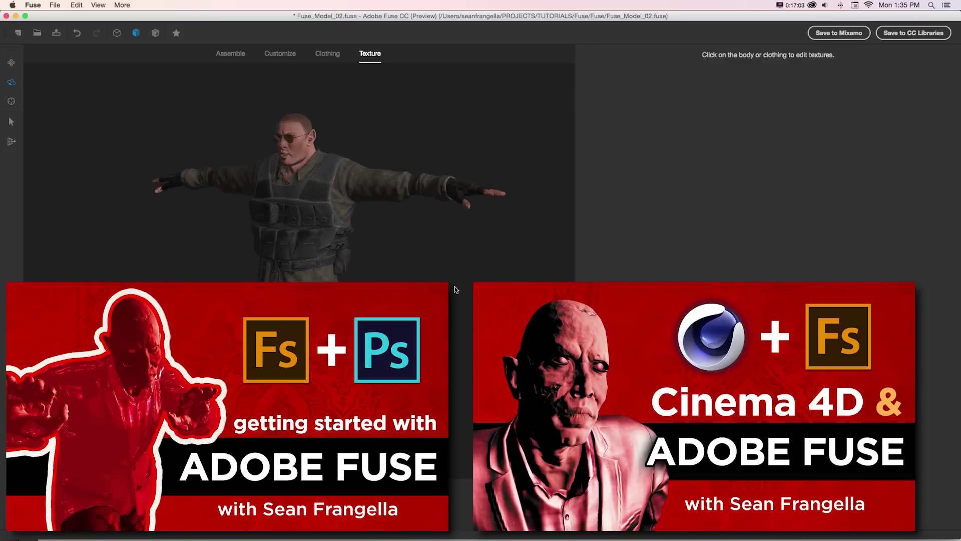